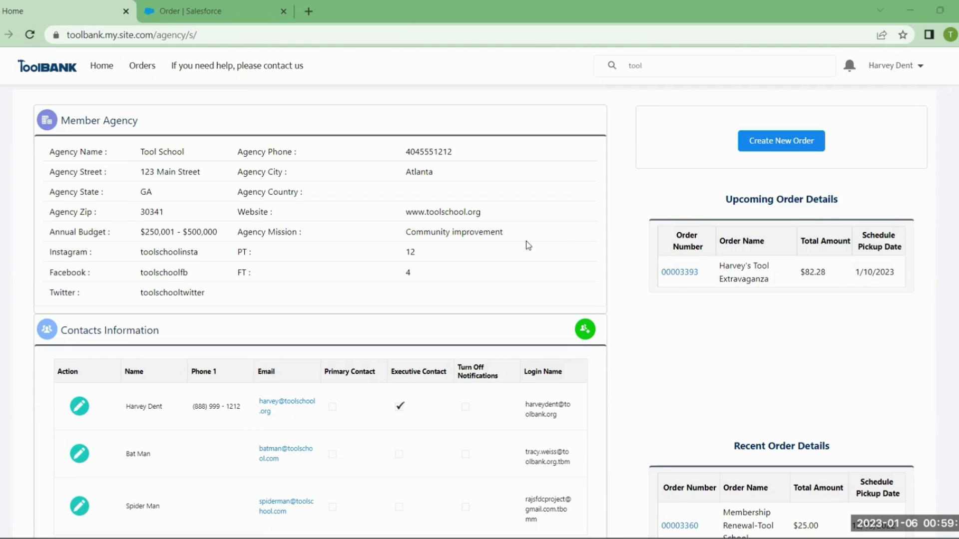
- Reload the member home page and scroll down to the agency's Contacts Information list
click(105, 72)
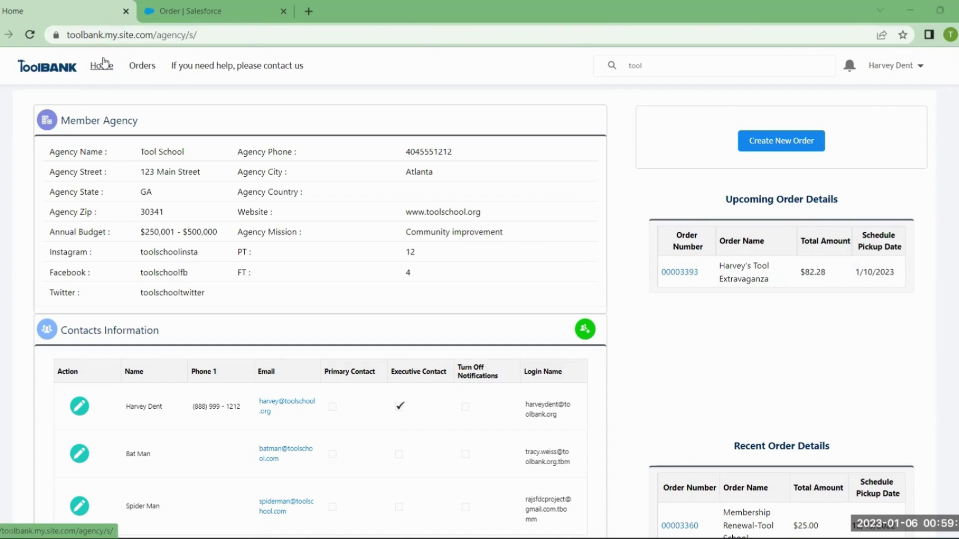
click(103, 70)
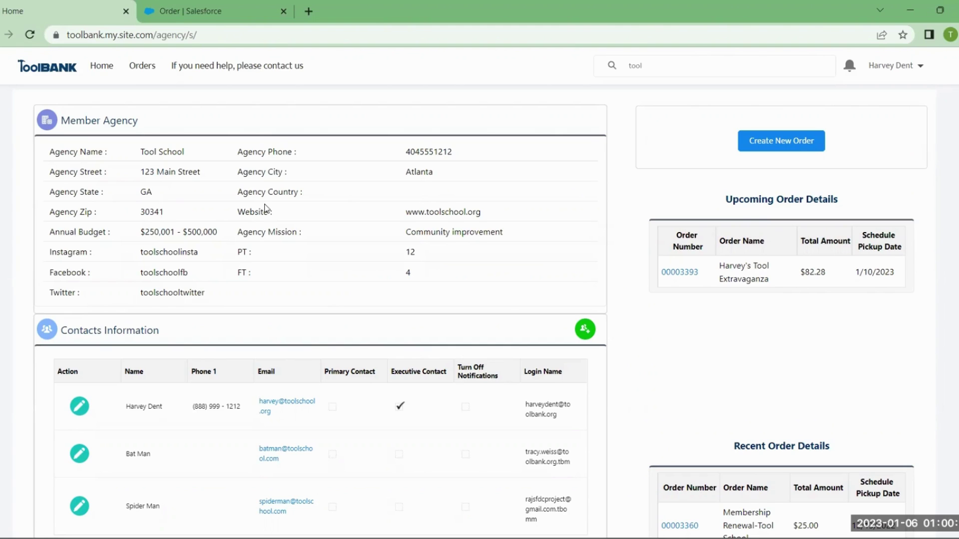
scroll(265, 208, down, 4)
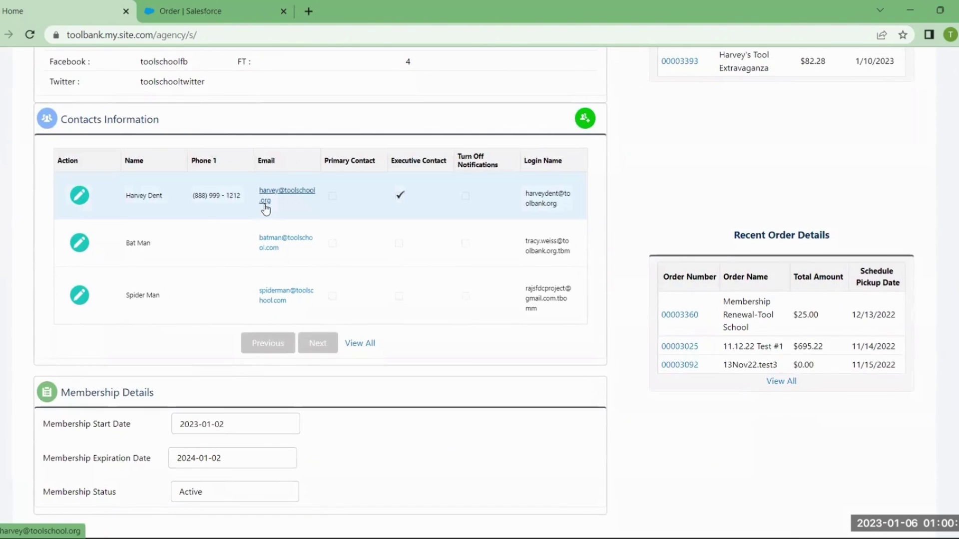
scroll(265, 208, down, 1)
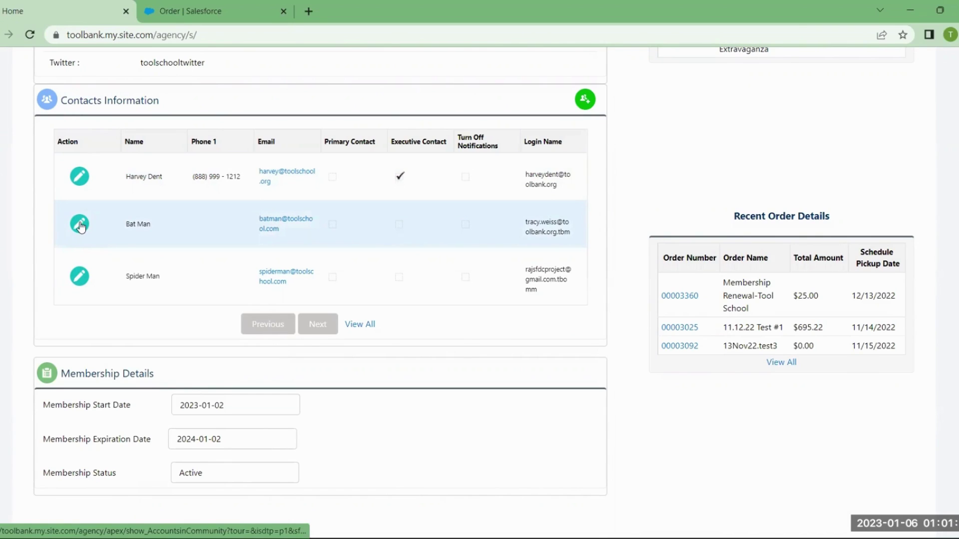
- Give the second contact a Phone 1 number, change its email ending to .org, and save
click(80, 225)
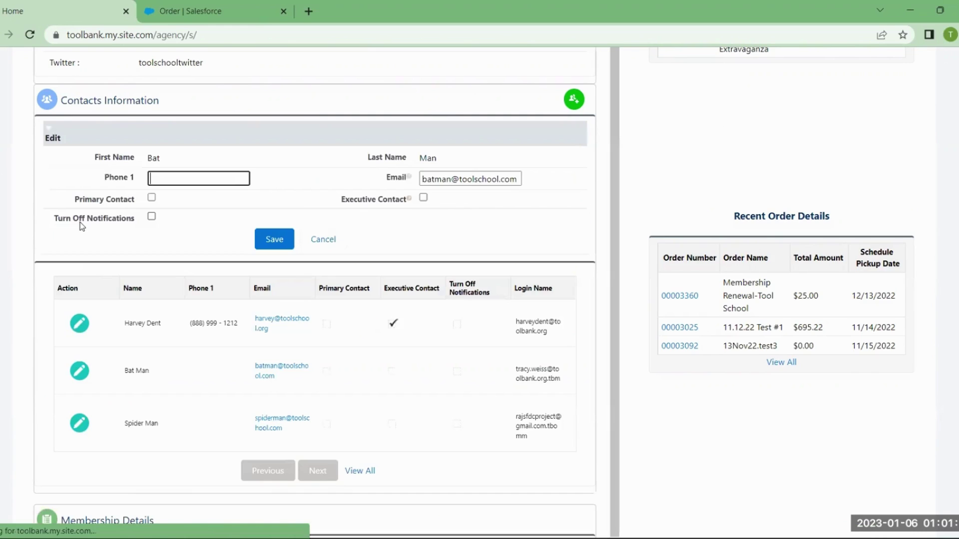
click(152, 199)
click(175, 180)
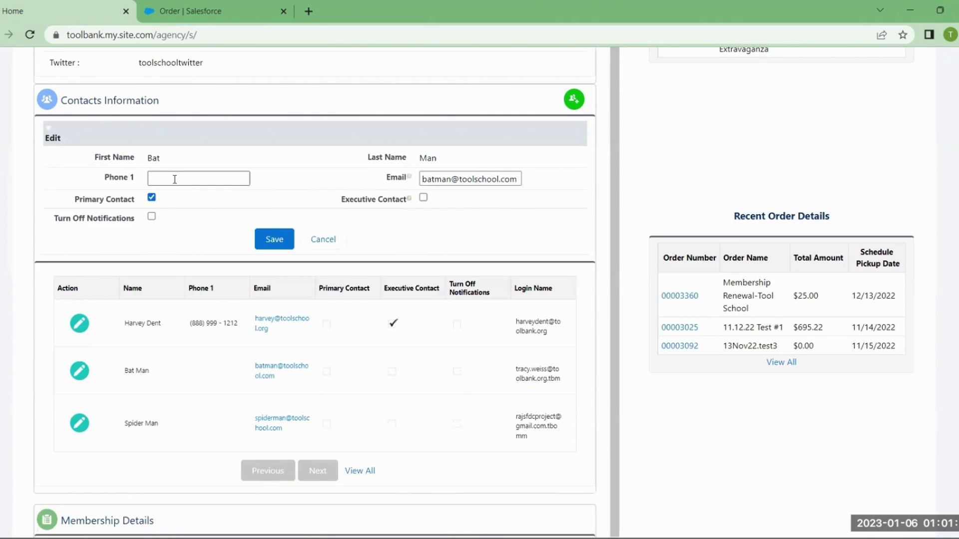
click(175, 179)
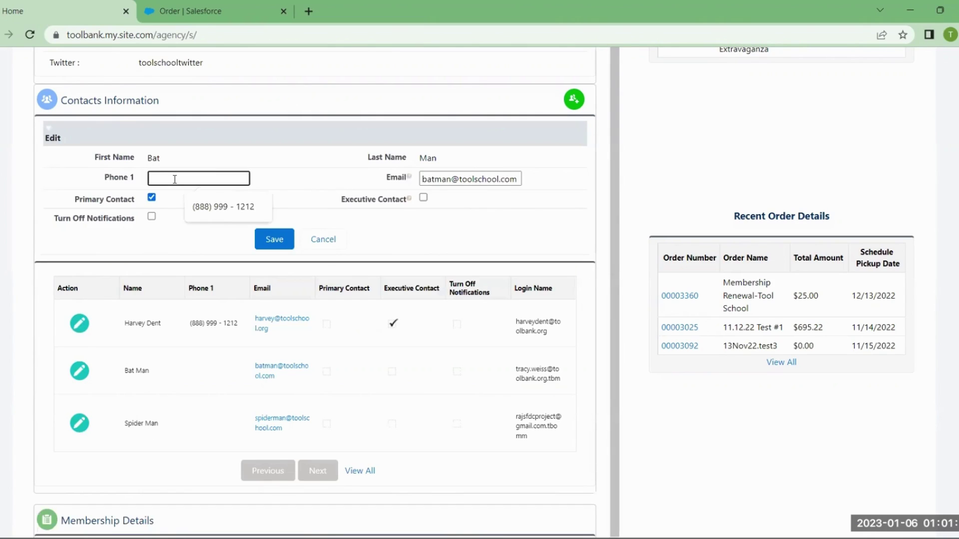
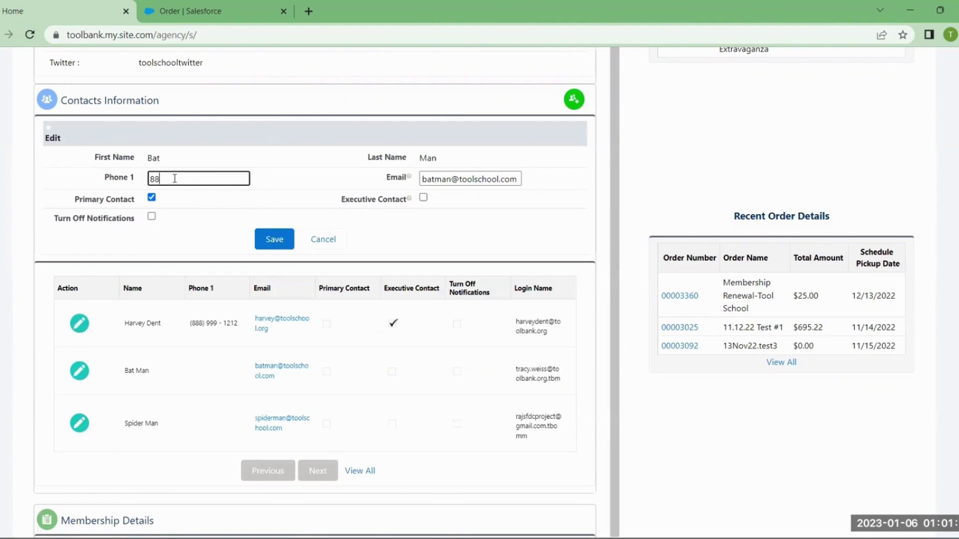
key(Tab)
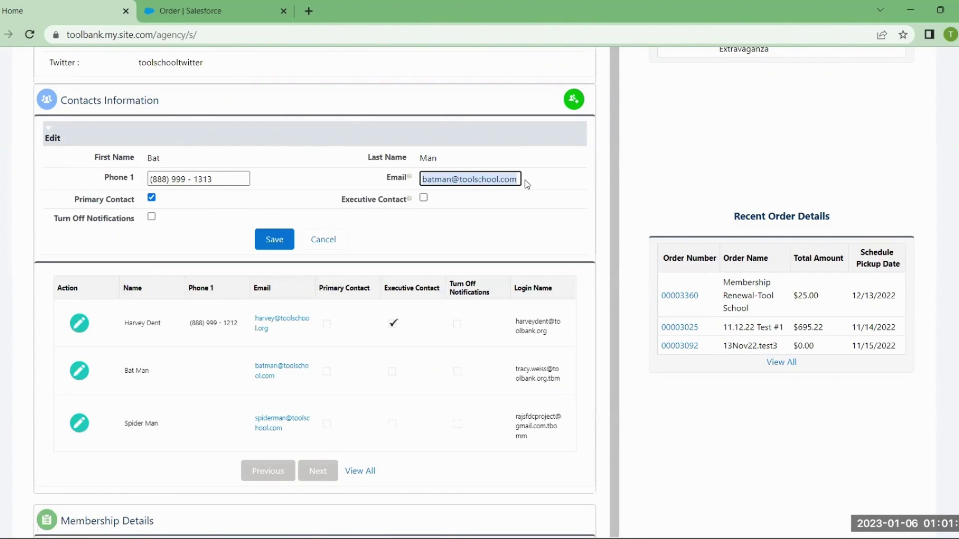
click(516, 176)
key(BackSpace)
key(BackSpace)
key(BackSpace)
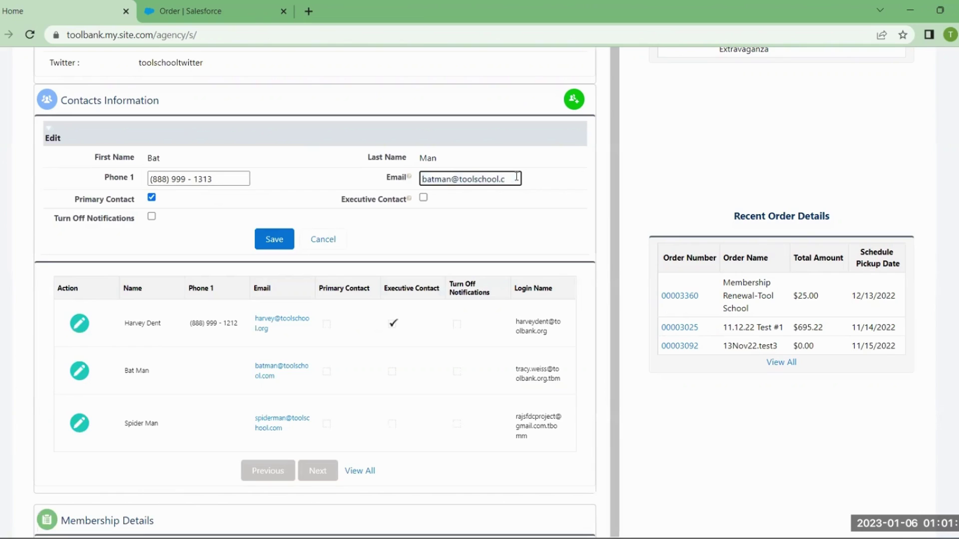
text(org)
click(279, 242)
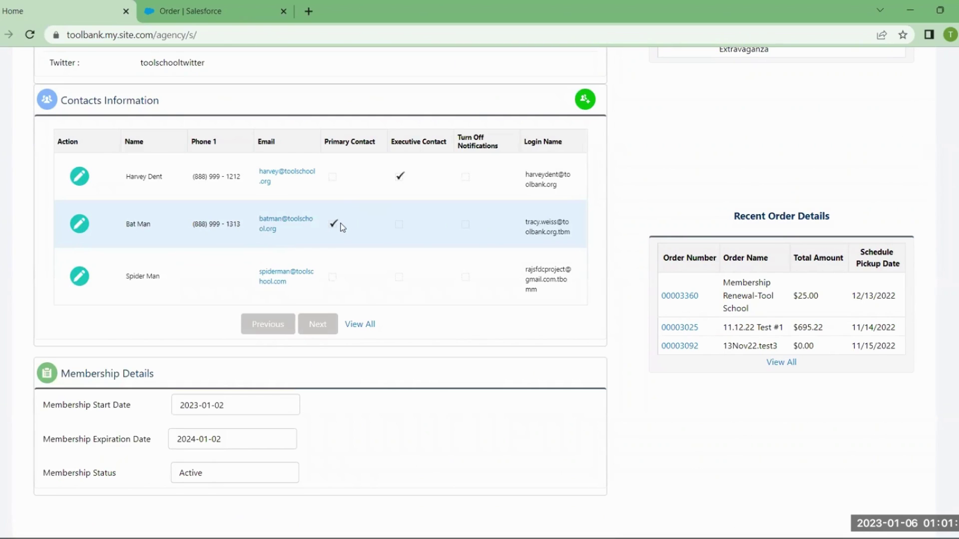
- Clear the second contact's Primary Contact flag and save it
click(79, 224)
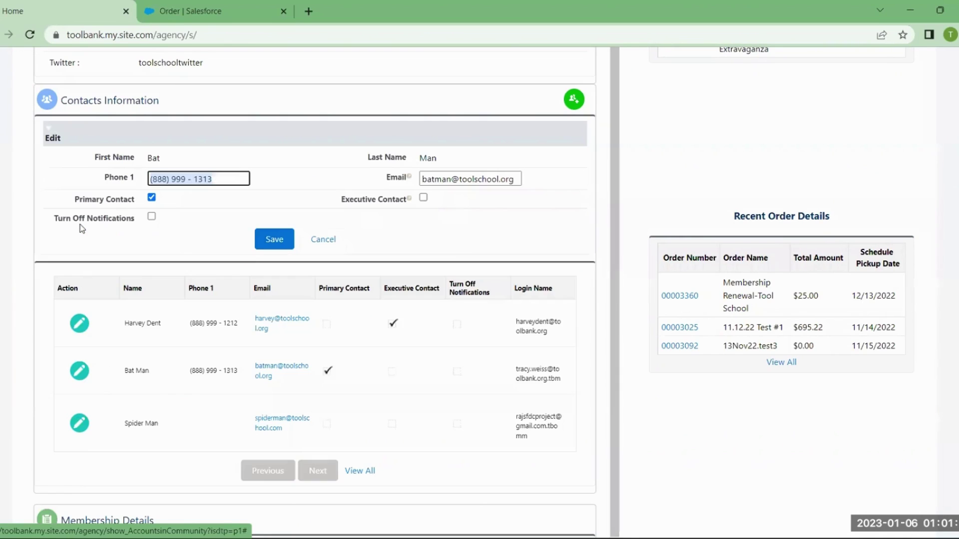
click(152, 198)
click(273, 240)
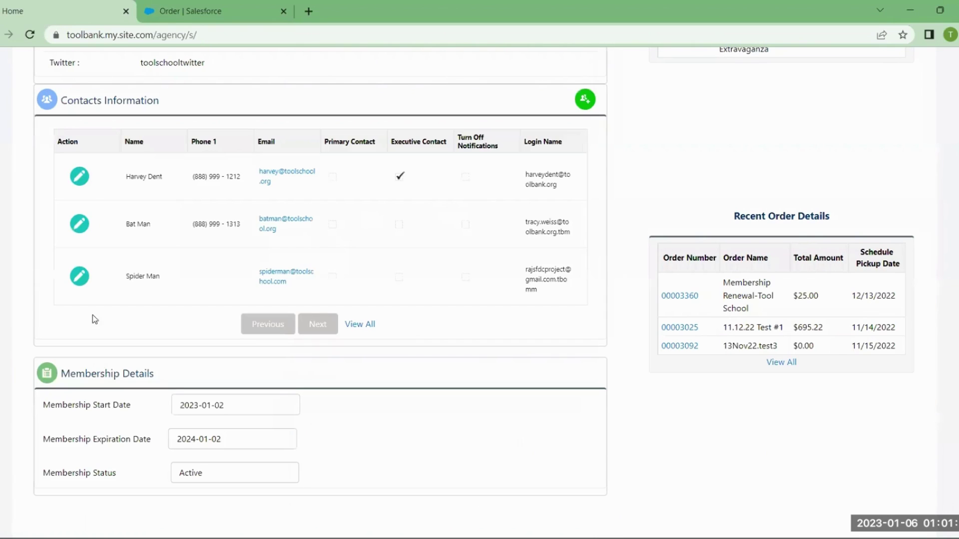
click(86, 281)
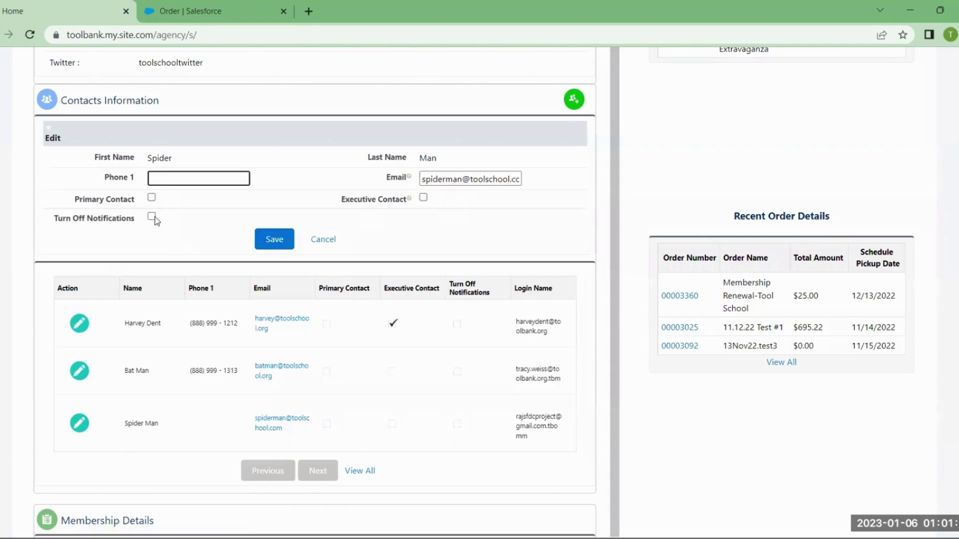
- Tick Primary Contact on the third contact, save, and return to the top of the page
click(152, 198)
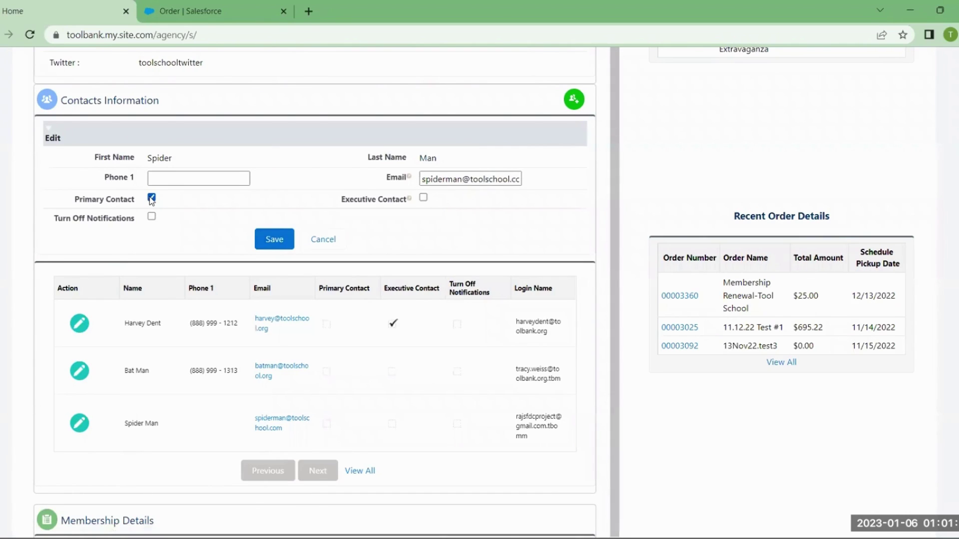
click(278, 246)
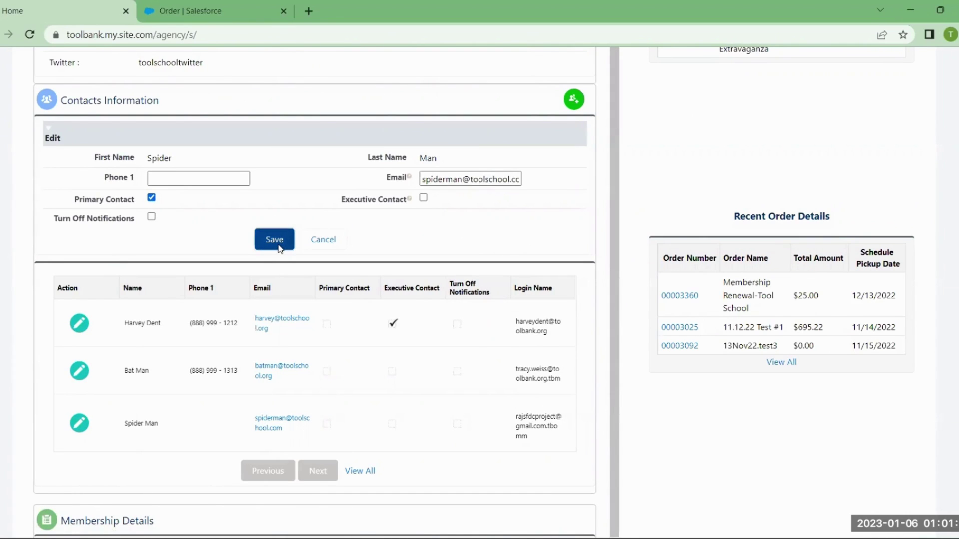
scroll(278, 245, down, 1)
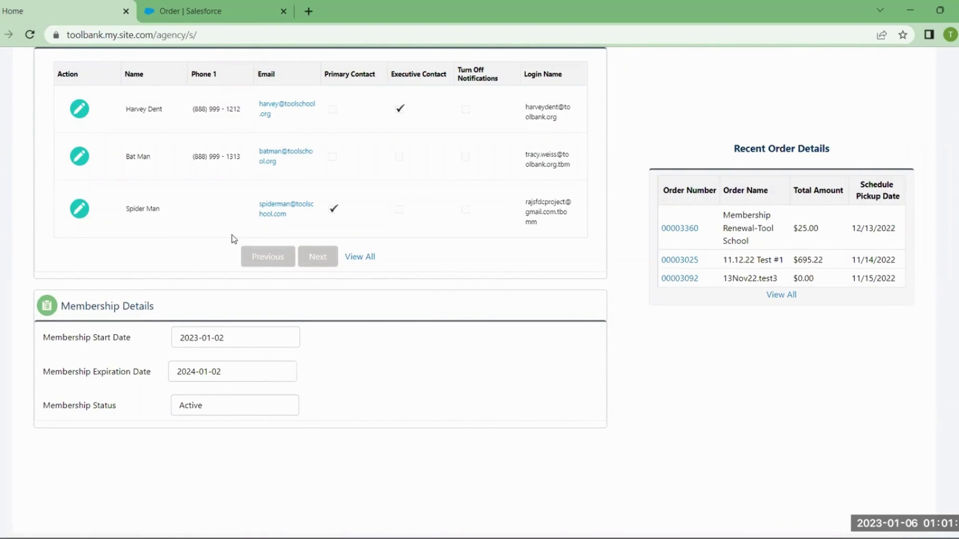
scroll(232, 235, up, 1)
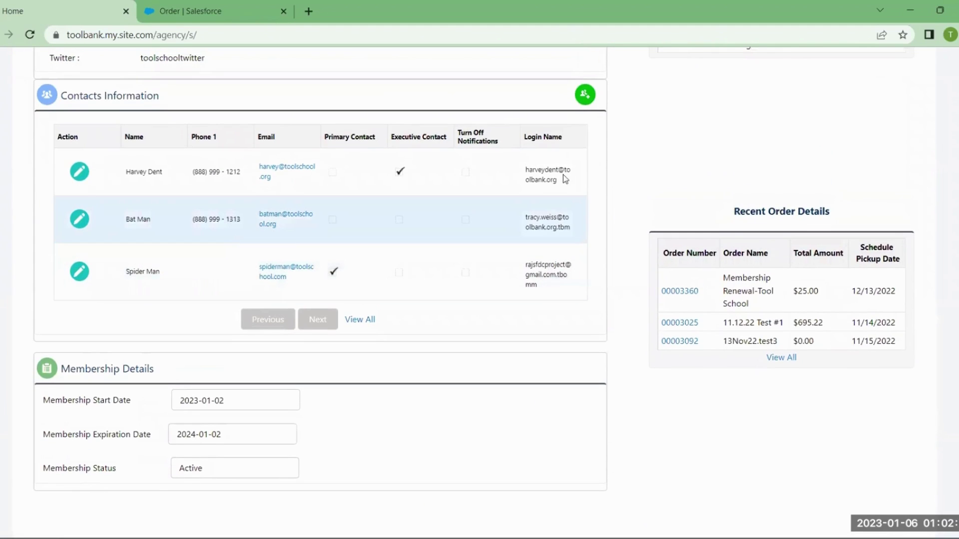
scroll(637, 230, up, 2)
scroll(637, 229, up, 1)
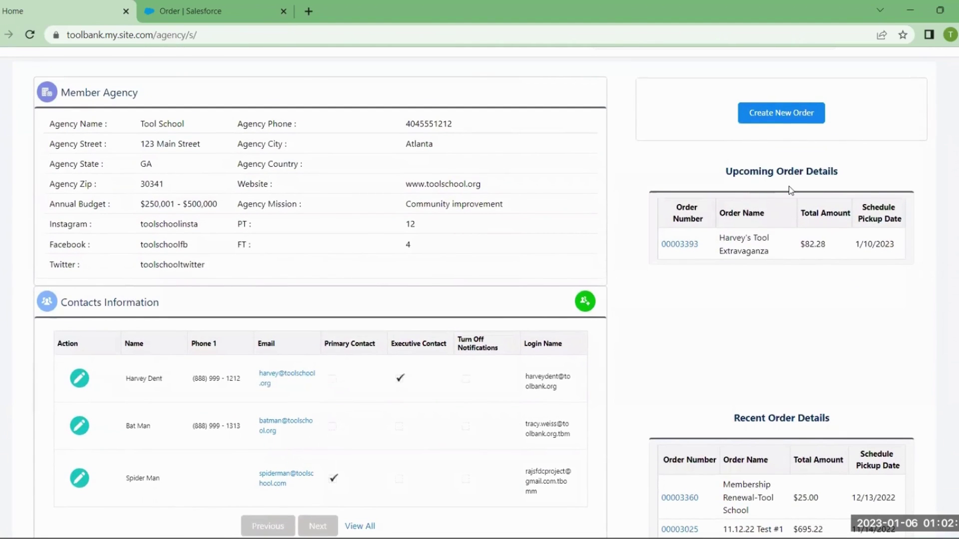
scroll(791, 191, down, 4)
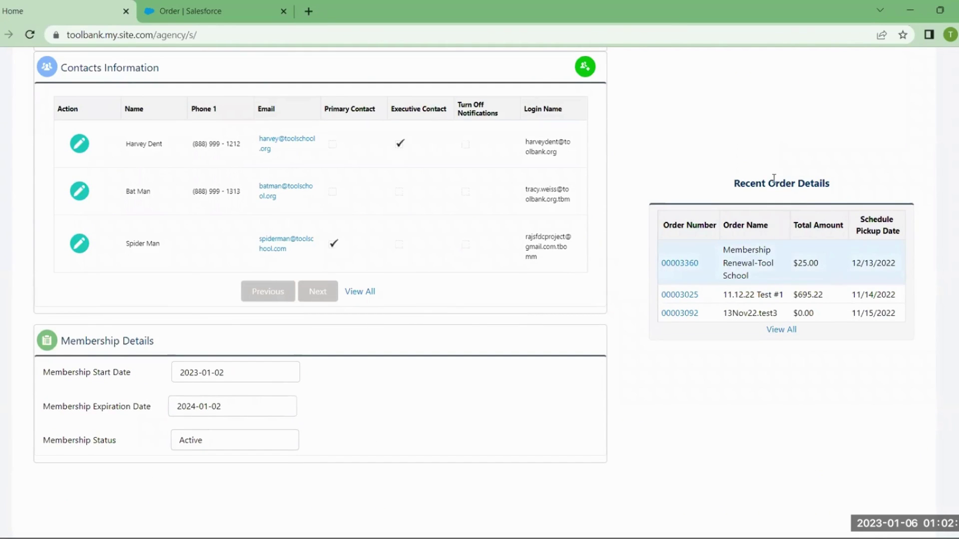
scroll(787, 302, up, 1)
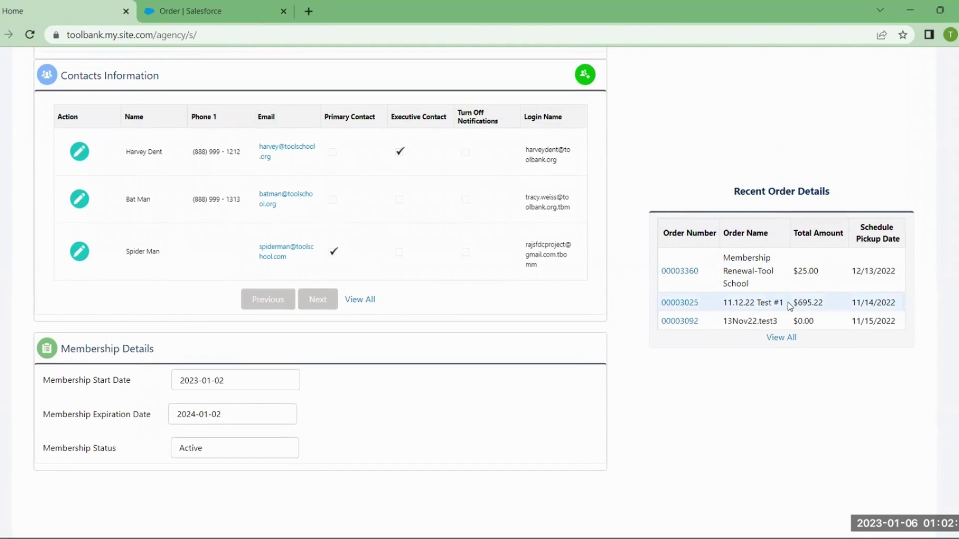
scroll(787, 302, up, 4)
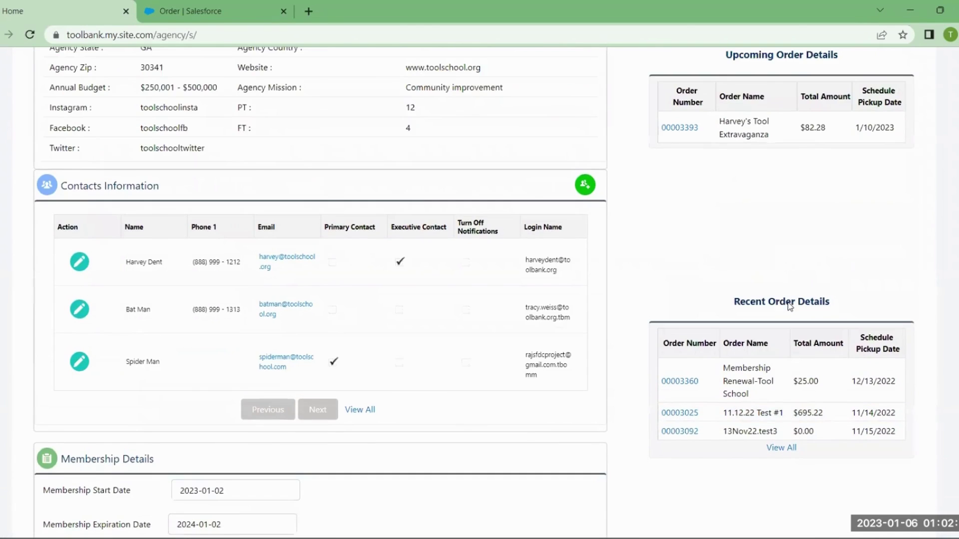
scroll(790, 306, up, 1)
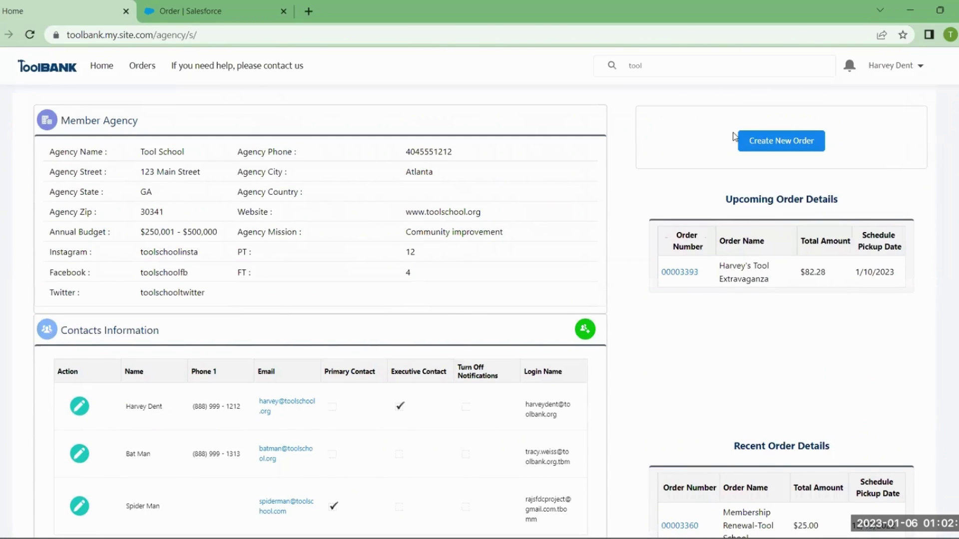
- Start a new tool order with pickup on Jan 12, 2023 at 3:30 PM
click(775, 144)
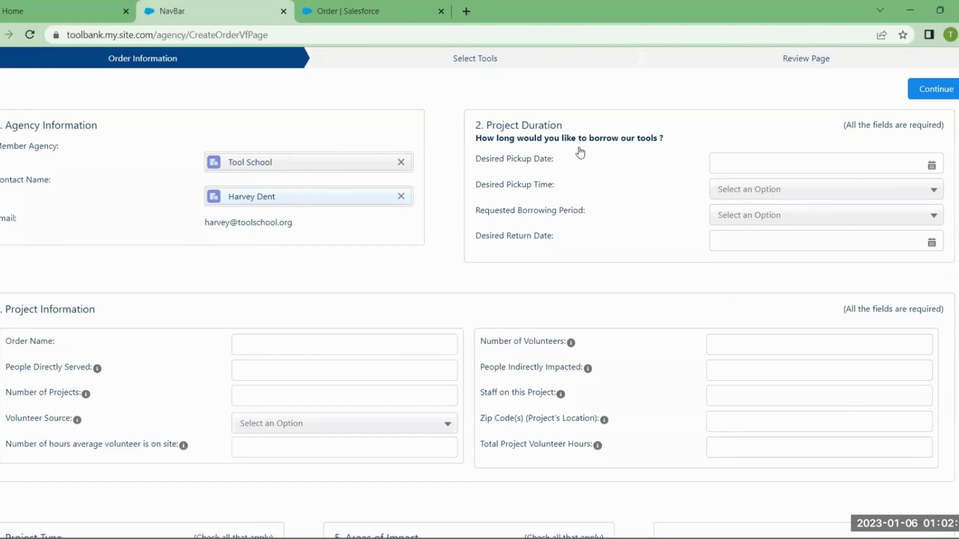
click(845, 159)
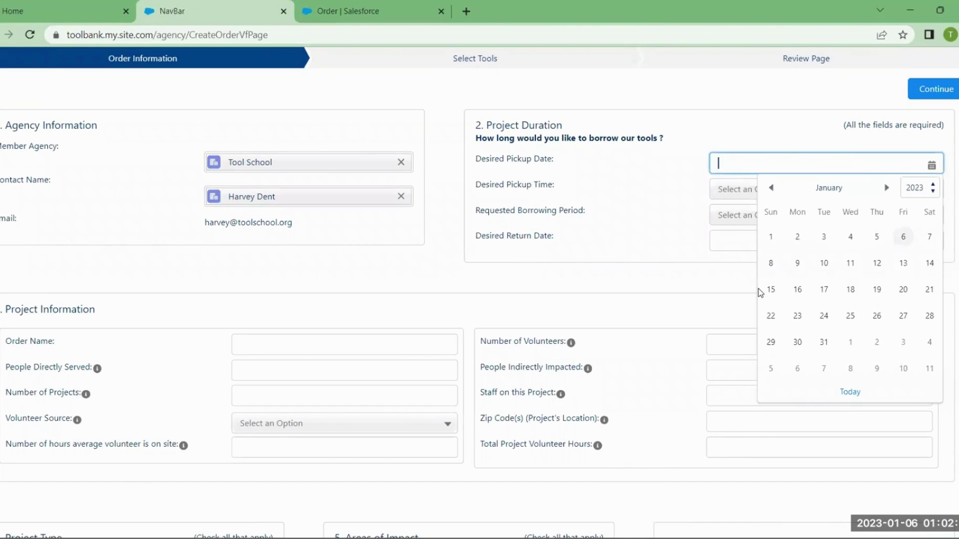
click(874, 266)
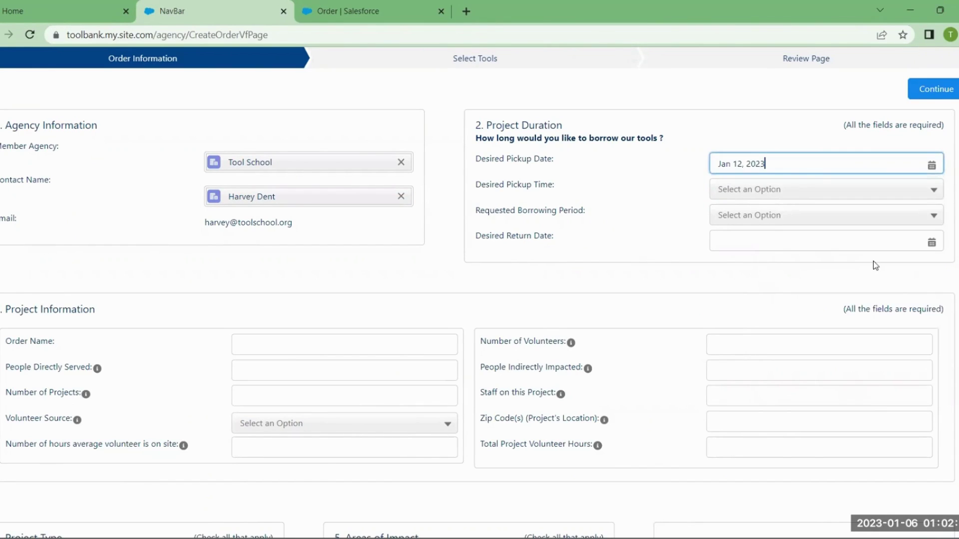
click(801, 193)
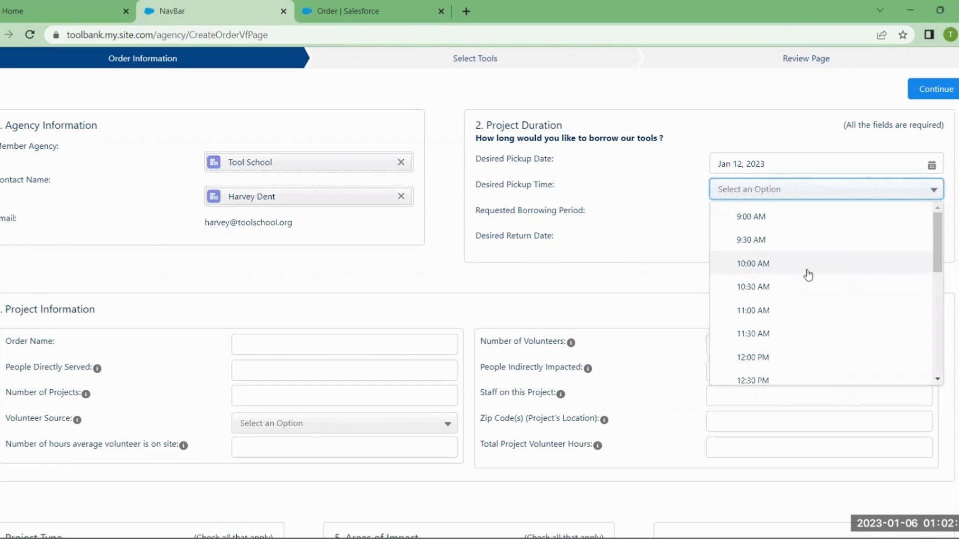
scroll(808, 274, down, 6)
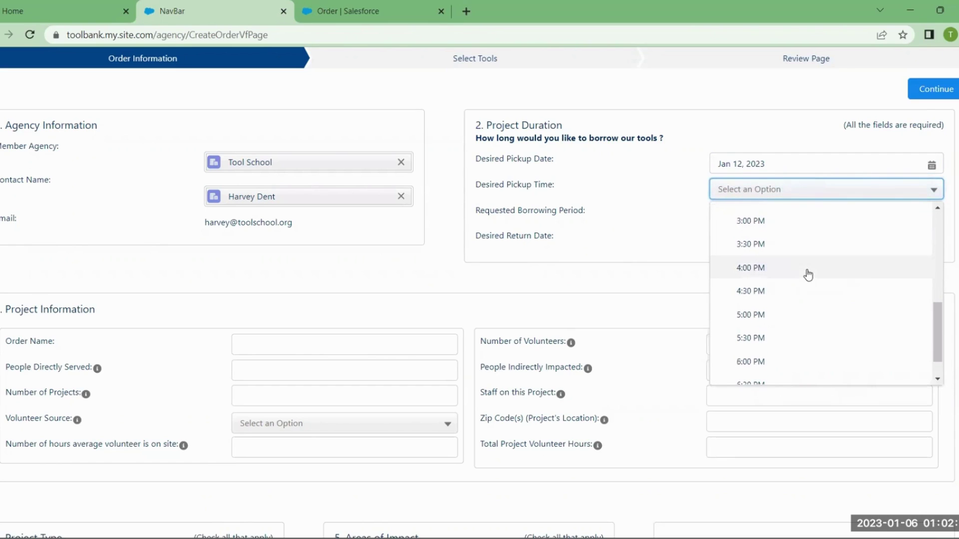
scroll(808, 275, up, 1)
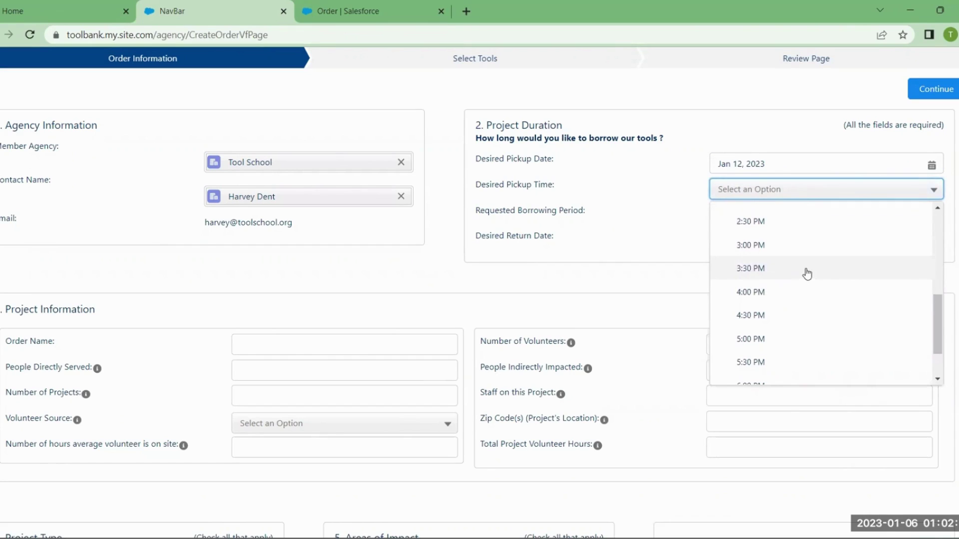
click(806, 270)
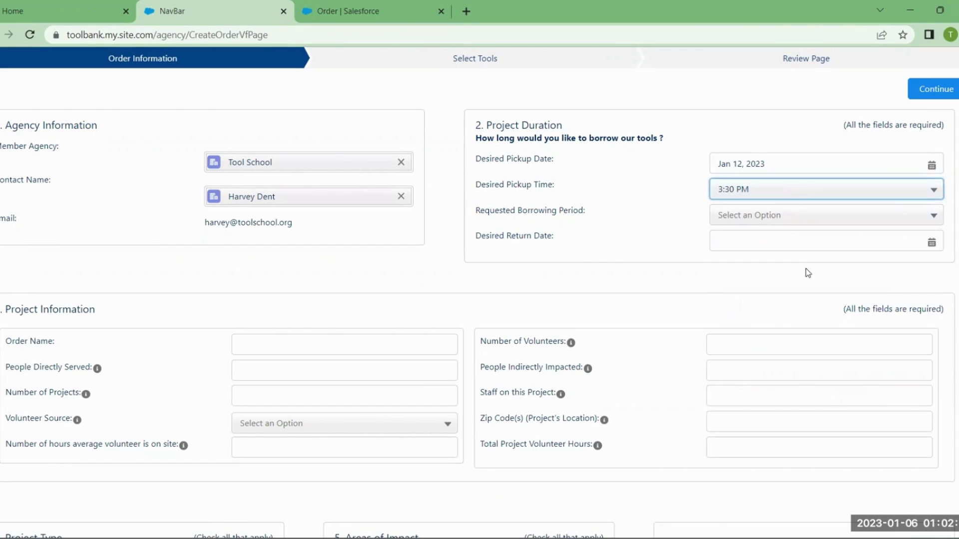
- Set the borrowing period to 3 weeks and the desired return date to Jan 27, 2023
click(765, 221)
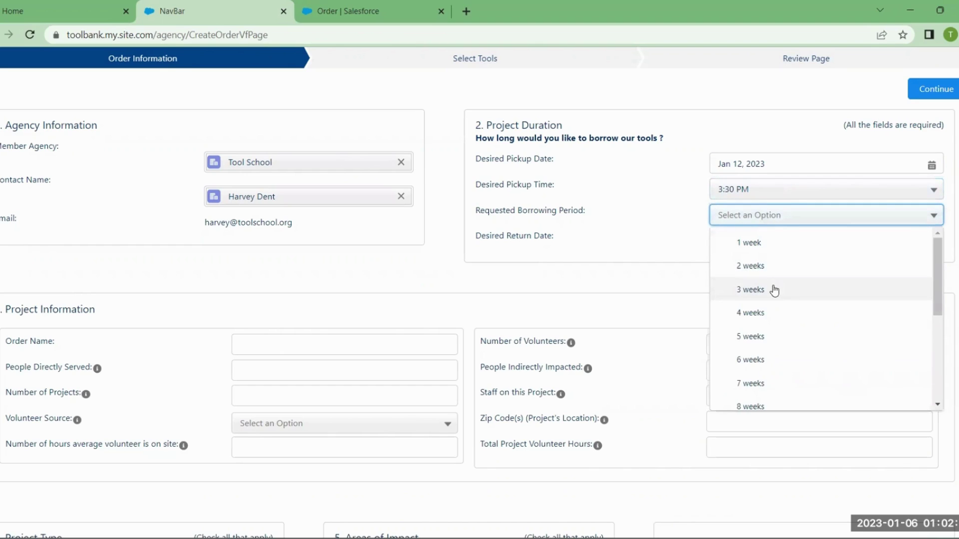
scroll(773, 292, down, 1)
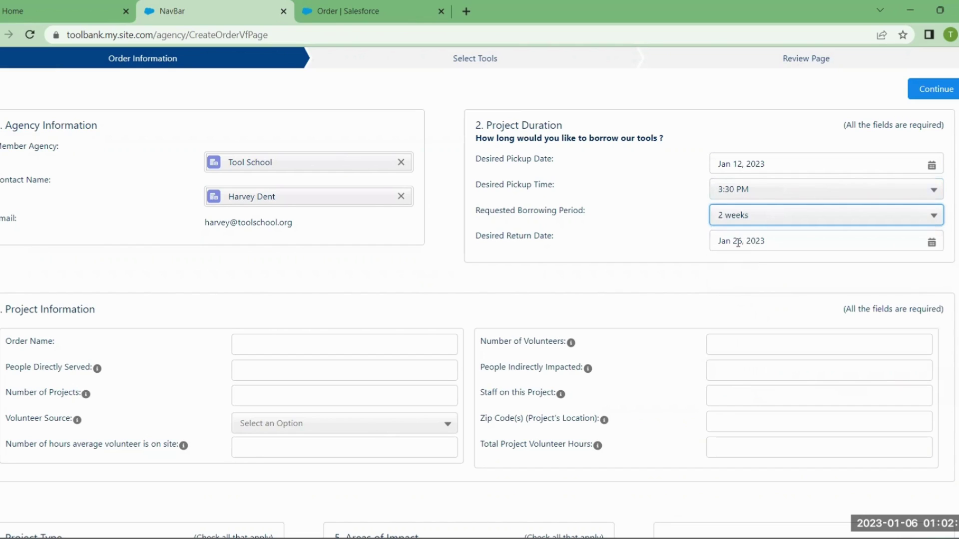
click(754, 242)
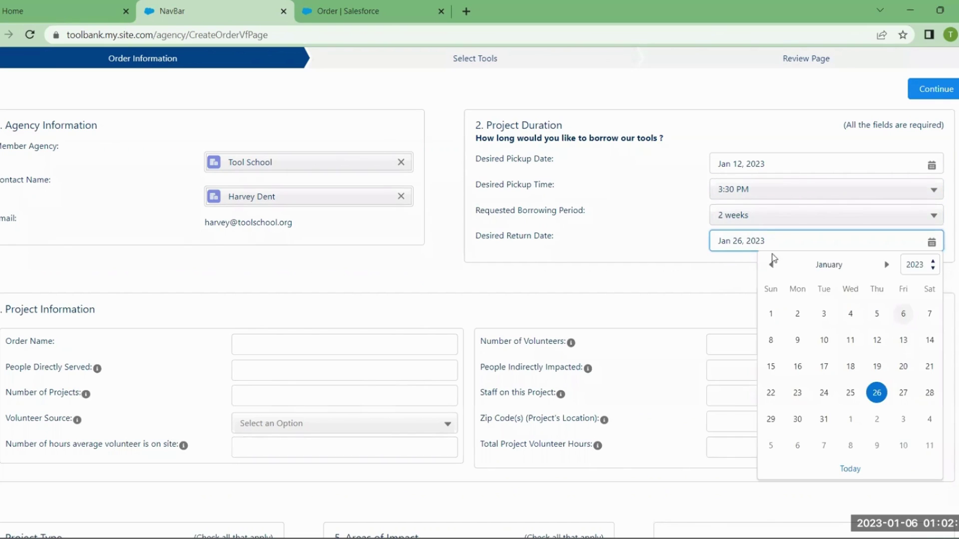
click(903, 394)
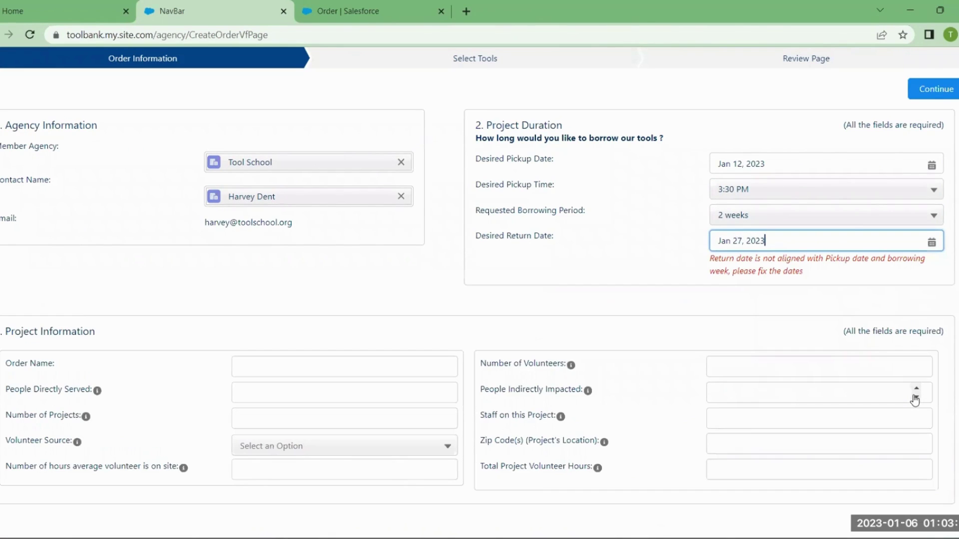
click(854, 215)
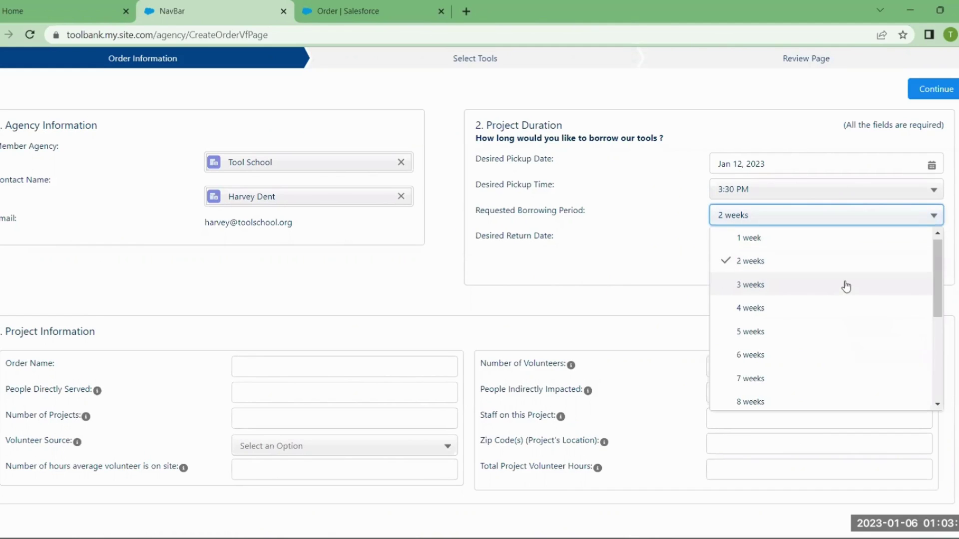
click(845, 285)
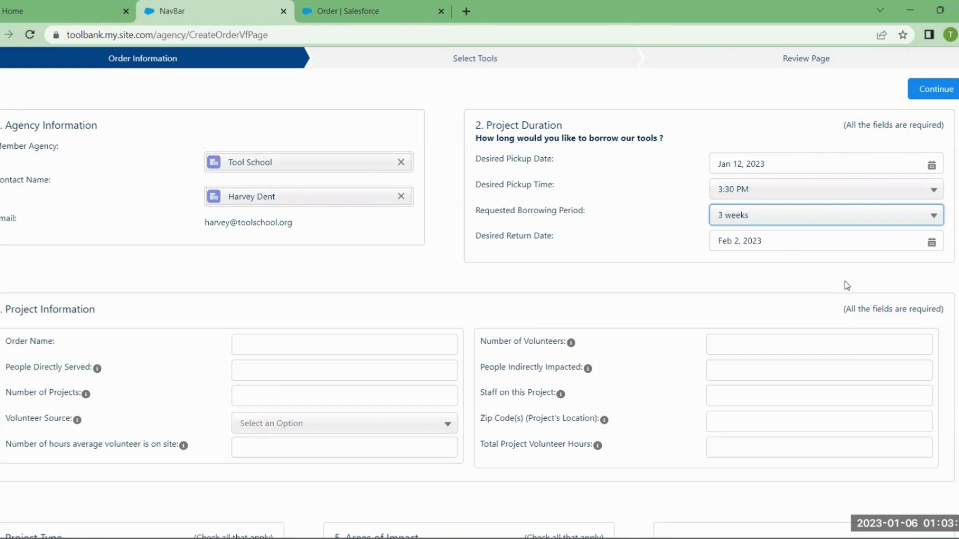
click(776, 238)
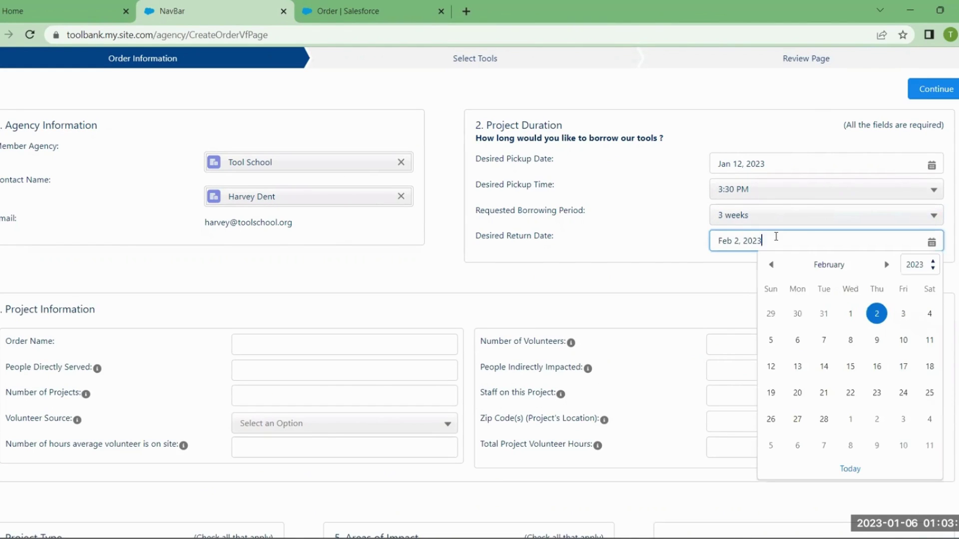
click(771, 270)
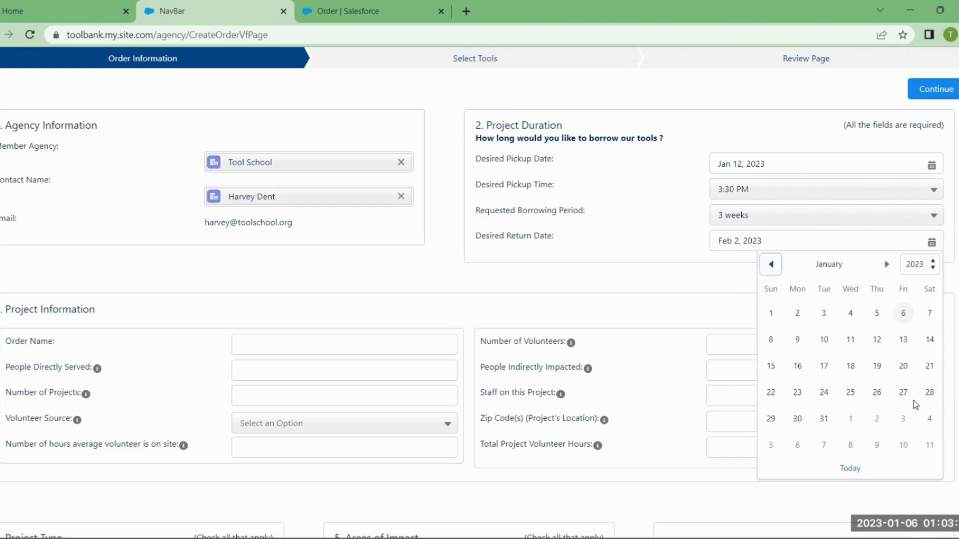
key(Escape)
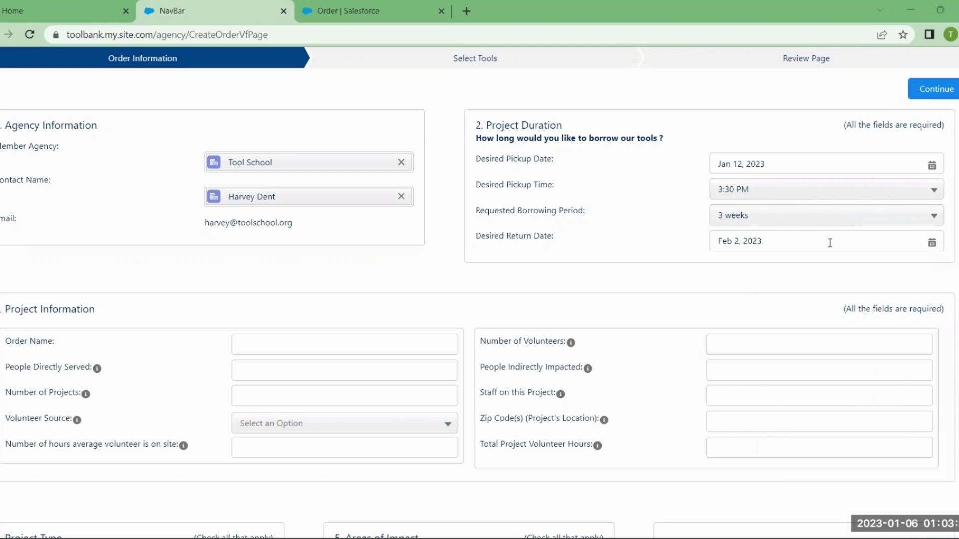
click(829, 243)
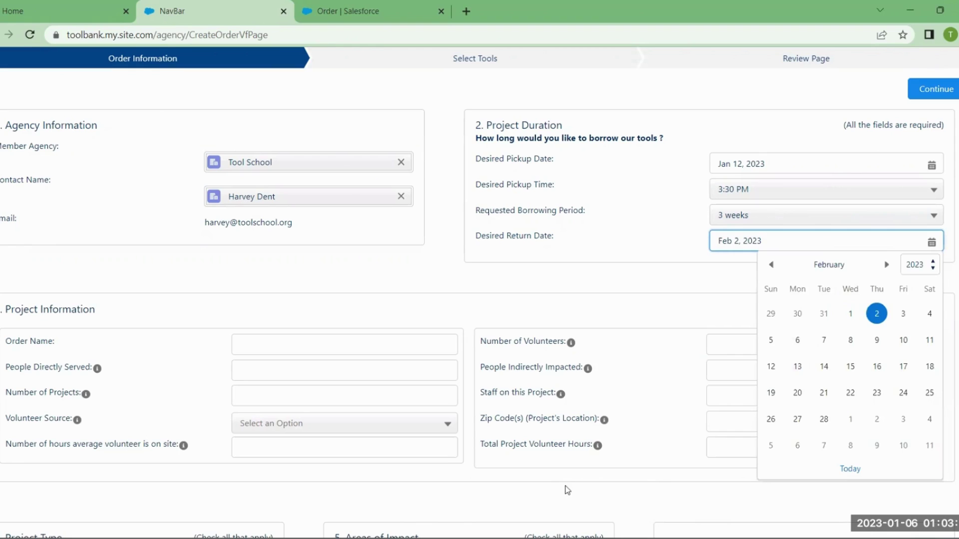
click(771, 265)
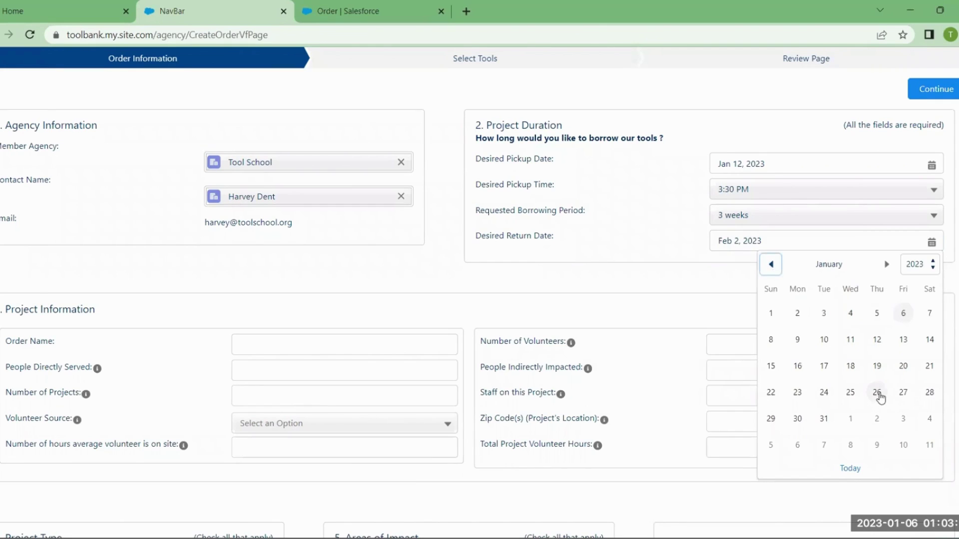
click(902, 393)
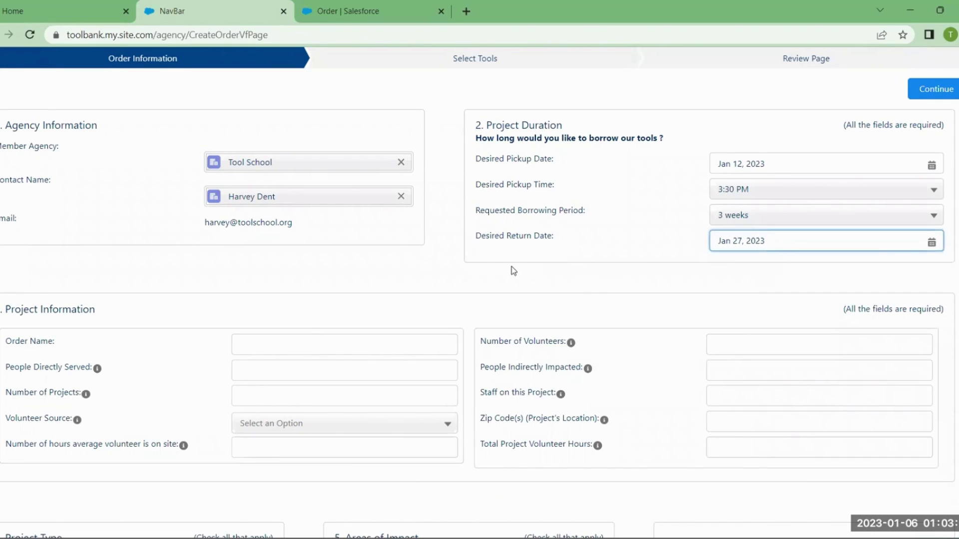
click(297, 339)
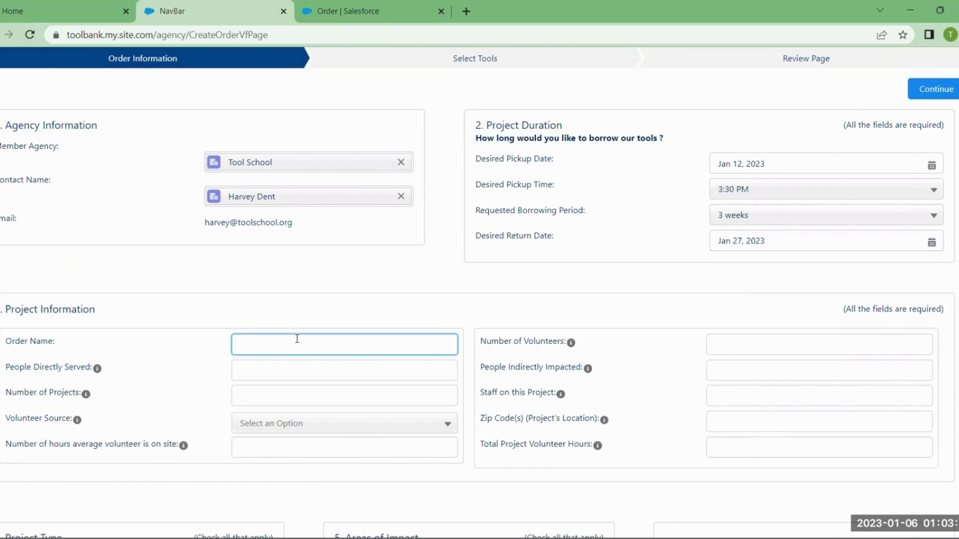
- Name the order 'Harvey's Great Order' with 100 people directly served and 1 project
text(Har)
text(vey's )
text(Greate)
key(BackSpace)
key(BackSpace)
key(BackSpace)
text(t Ofder)
key(BackSpace)
key(BackSpace)
key(BackSpace)
key(BackSpace)
text(rder)
key(Tab)
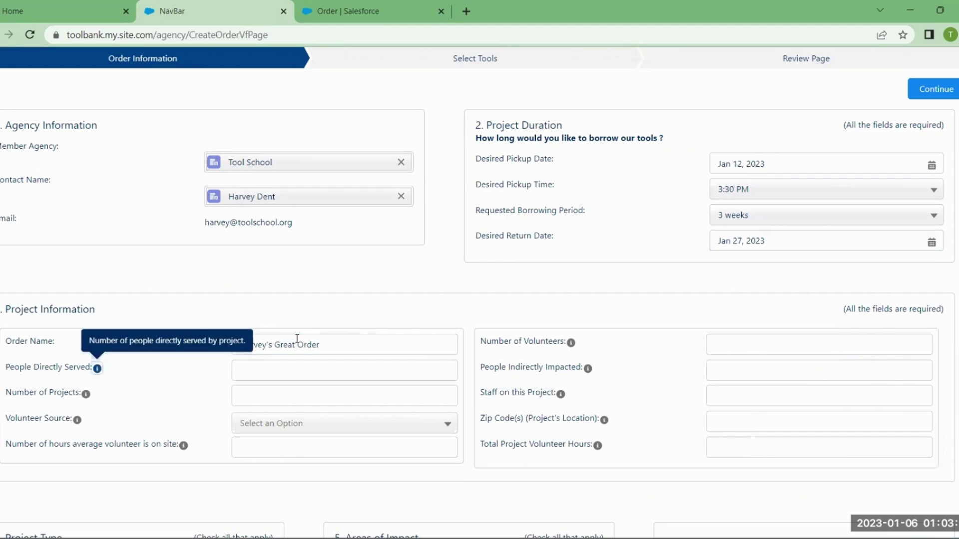
key(Tab)
text(100)
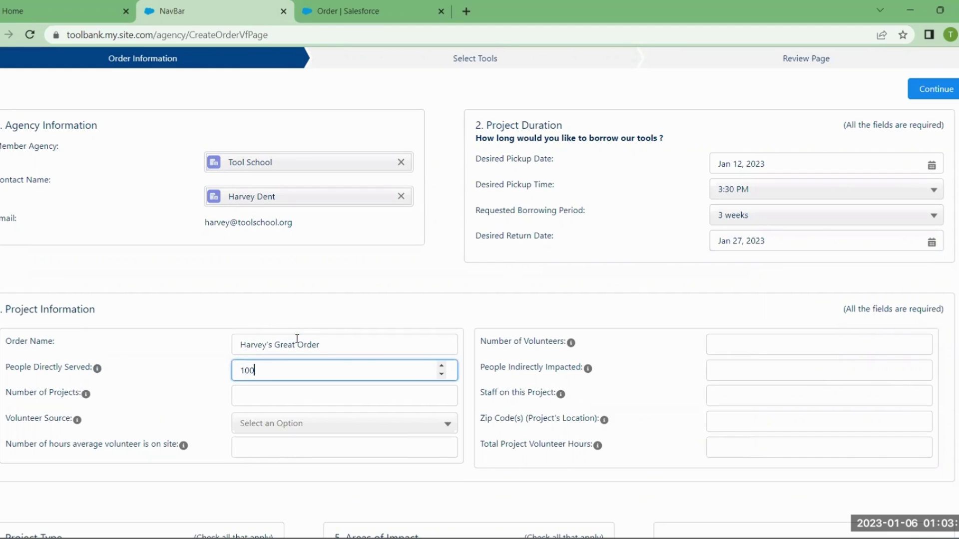
key(Tab)
key(Tab)
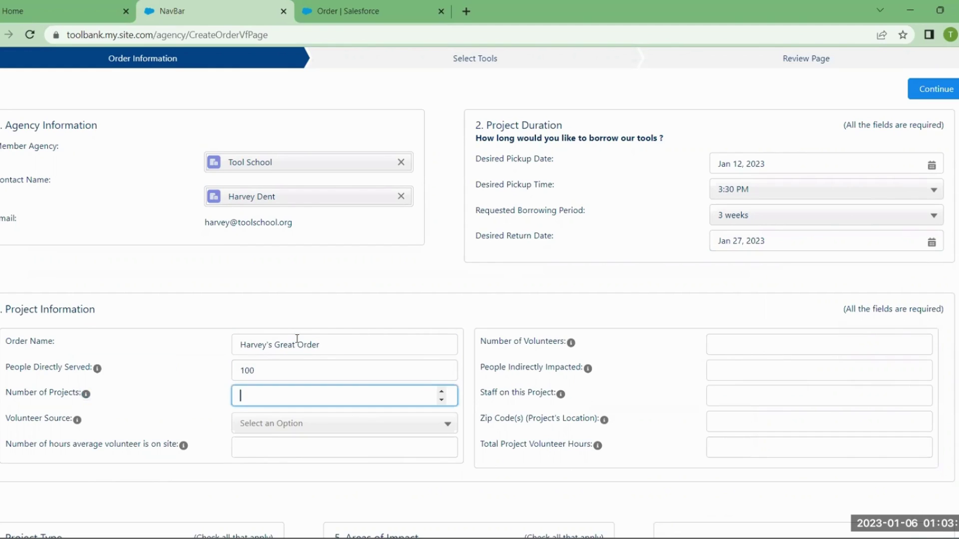
text(1)
- Choose General Community Volunteers as source, 20 average hours, 100 volunteers, 100 people indirectly impacted
click(267, 433)
scroll(267, 436, down, 3)
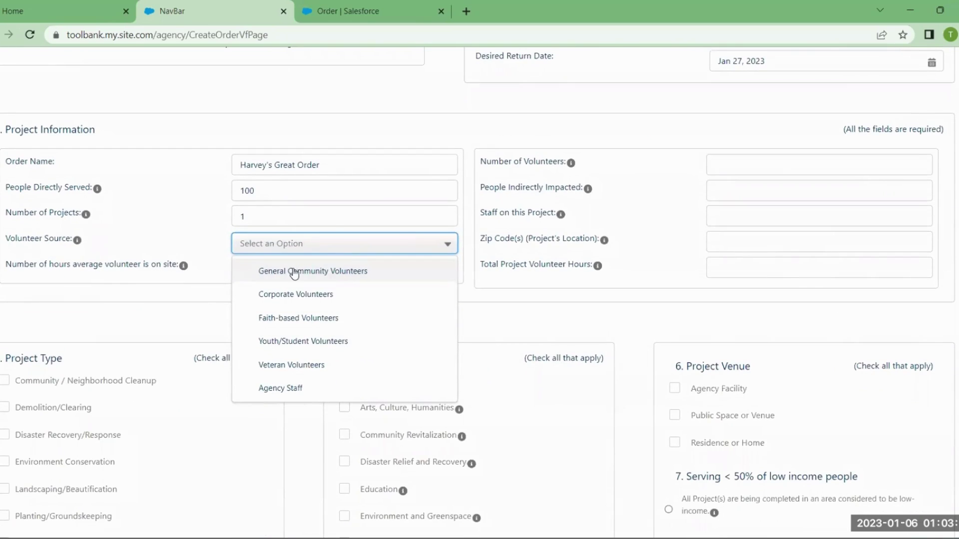
click(293, 273)
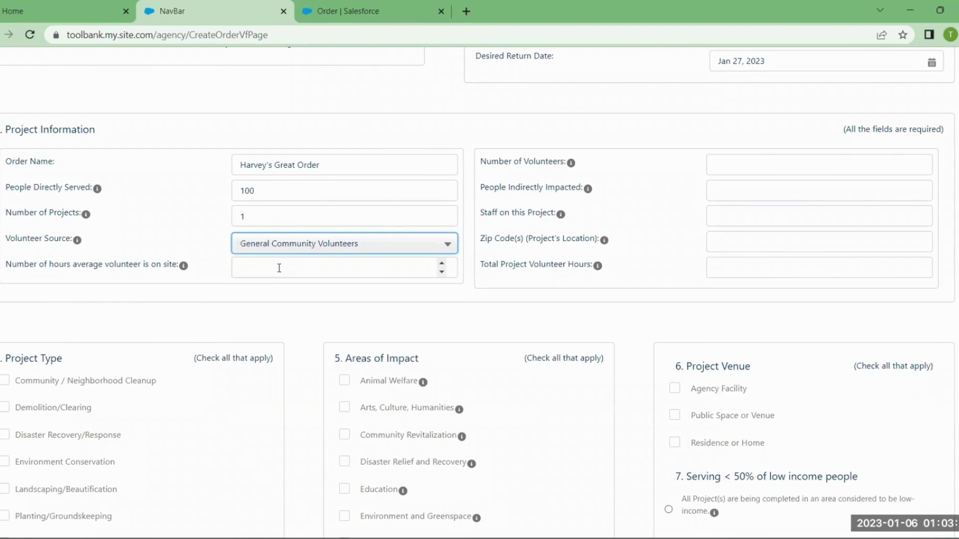
click(280, 269)
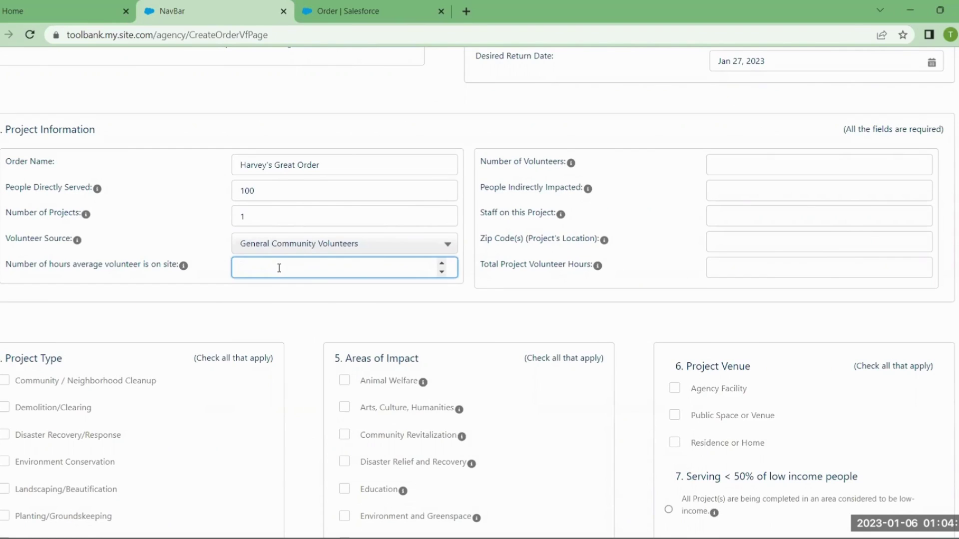
text(20)
click(726, 165)
text(100)
key(Tab)
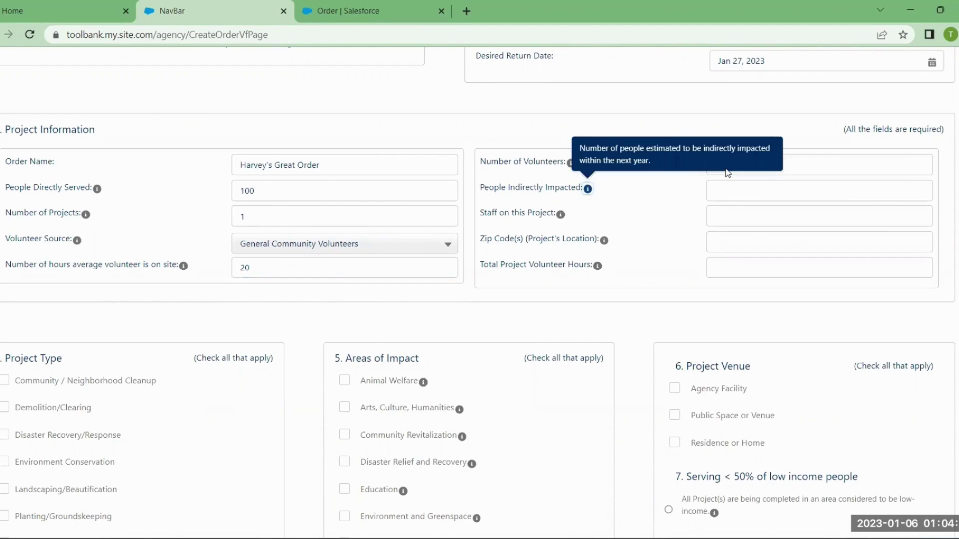
key(Tab)
text(100)
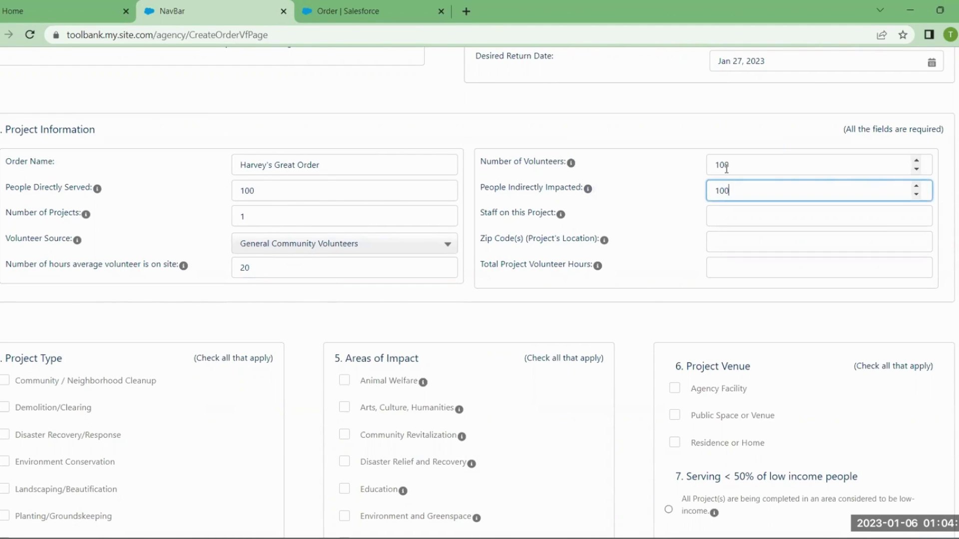
- Enter 25 staff, zip codes 30341, 30309, 30301, and 250 total project volunteer hours
key(Tab)
key(Tab)
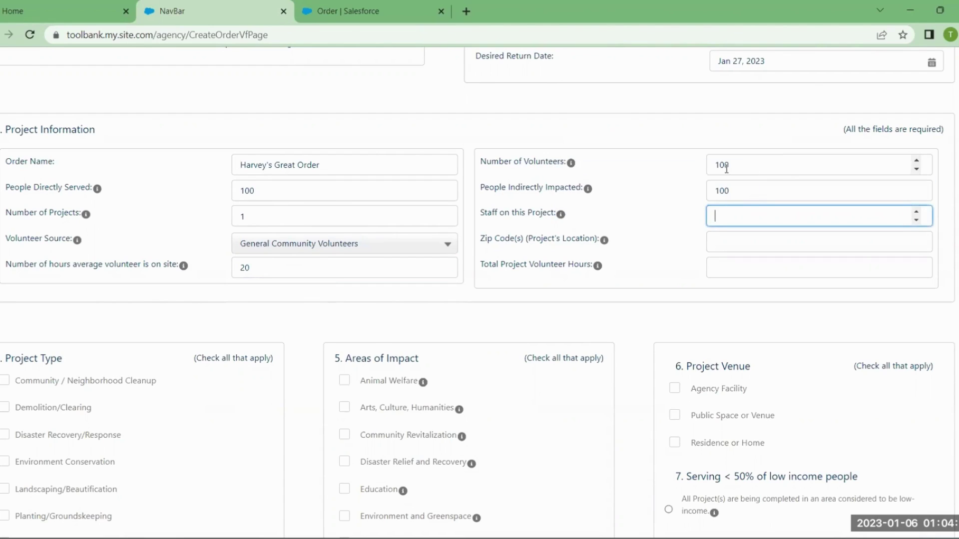
text(25)
key(Tab)
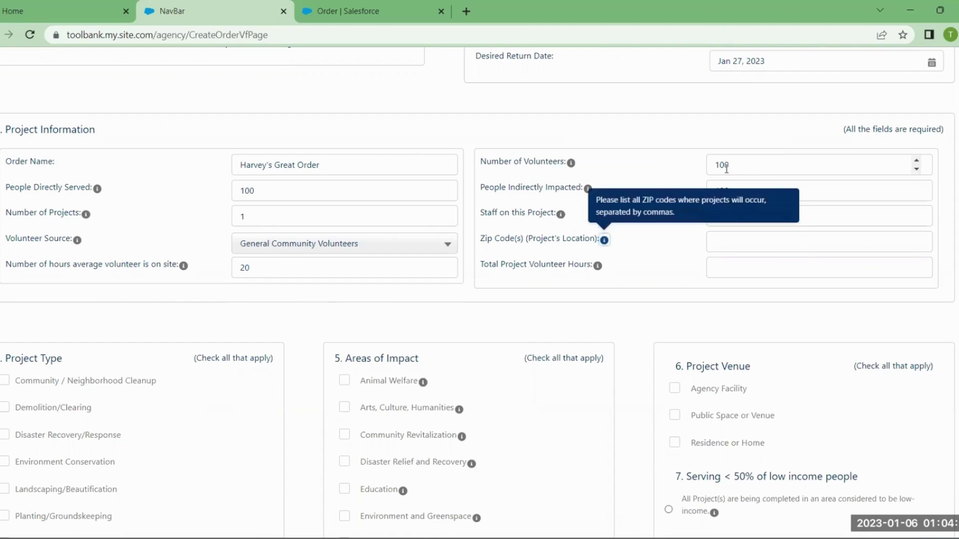
key(Tab)
text(30)
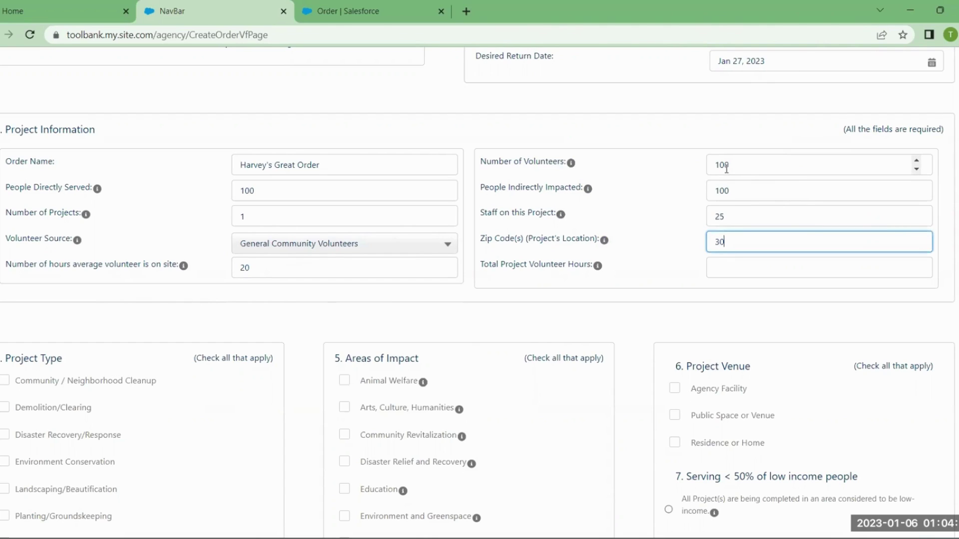
text(341, 30309, 30301)
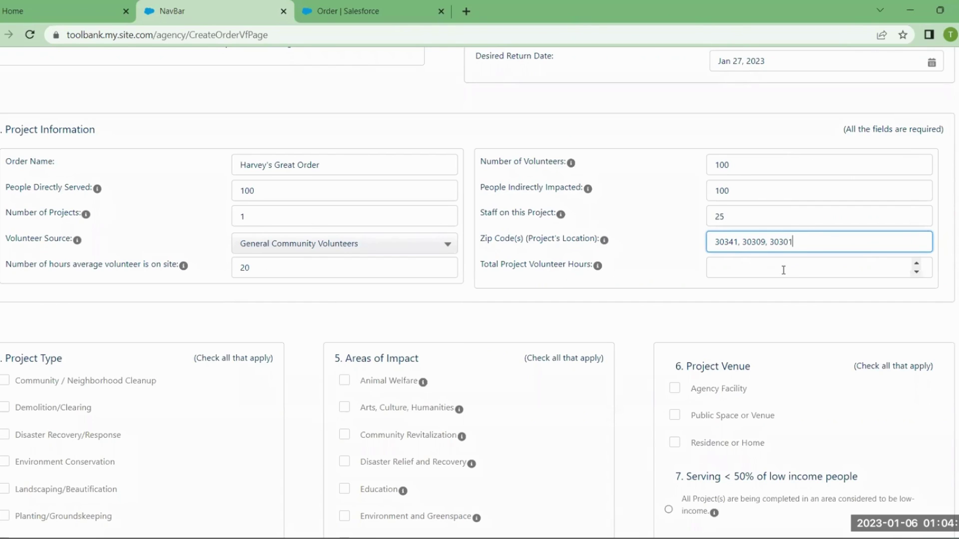
click(783, 270)
text(250)
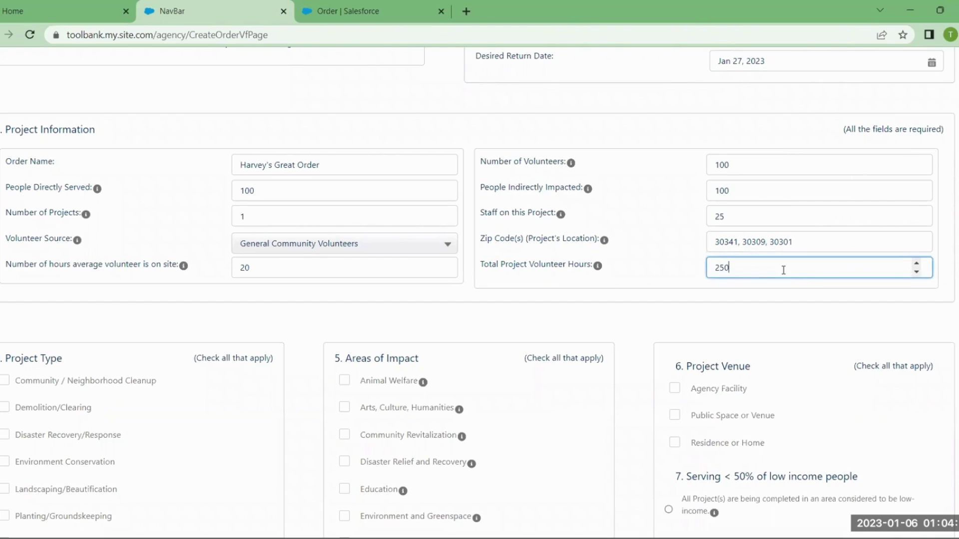
scroll(645, 322, down, 4)
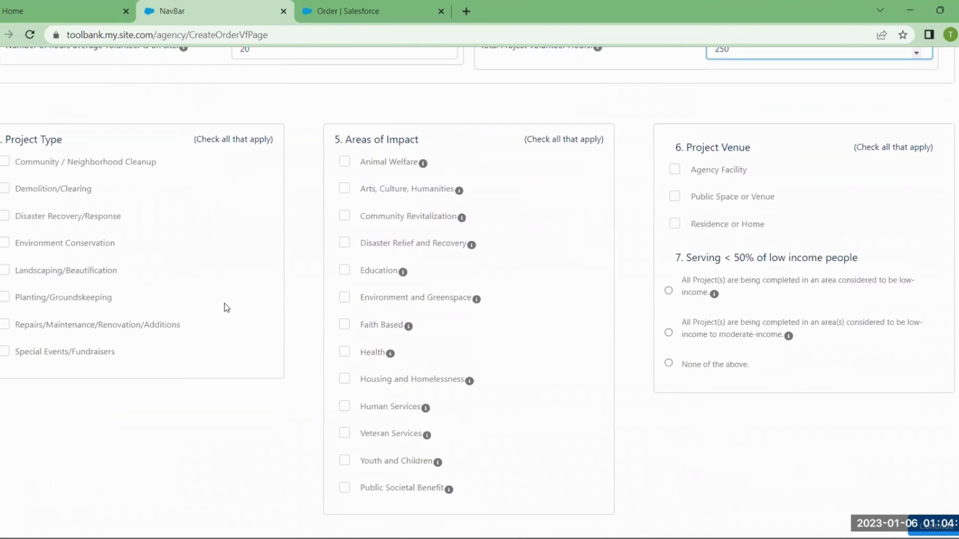
- Tick Landscaping/Beautification and Disaster Recovery/Response types, plus Community Revitalization and Environment and Greenspace impacts
click(56, 265)
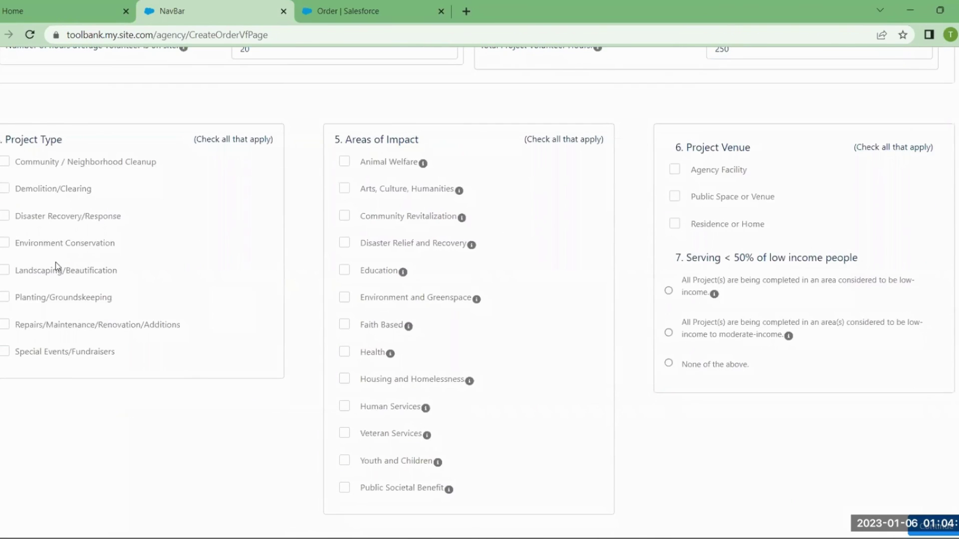
click(18, 215)
click(344, 216)
click(345, 297)
- Set the project venue to Agency Facility and mark the area as low-to-moderate income
mouse_move(423, 166)
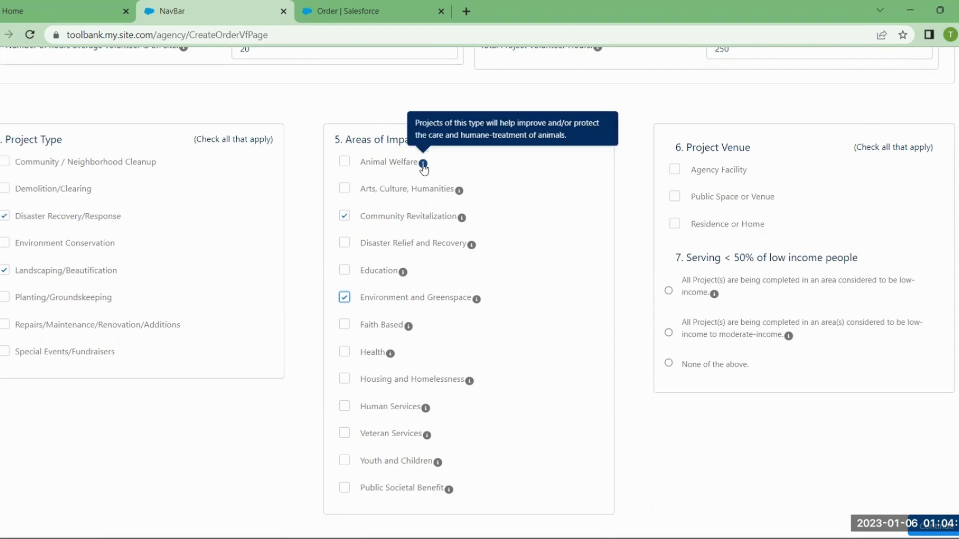
mouse_move(459, 193)
mouse_move(463, 222)
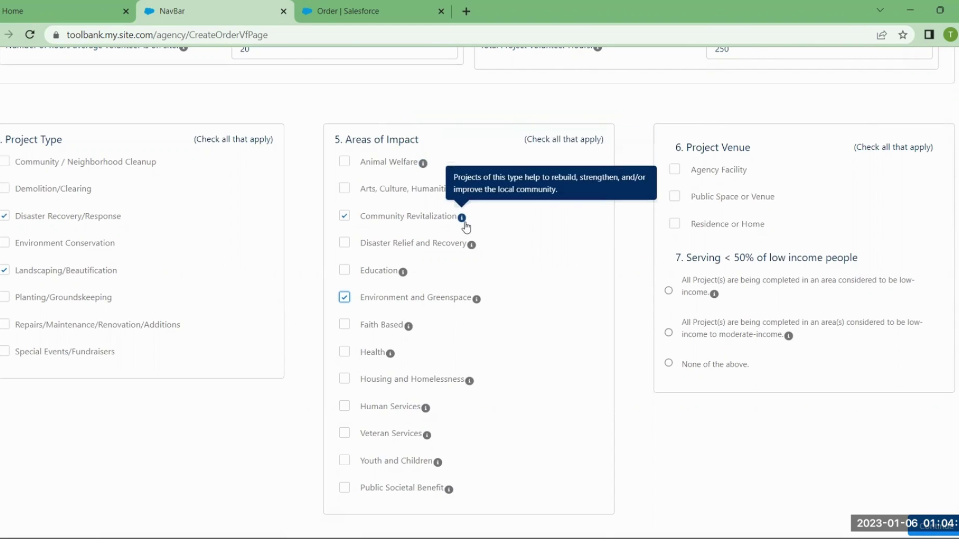
click(676, 174)
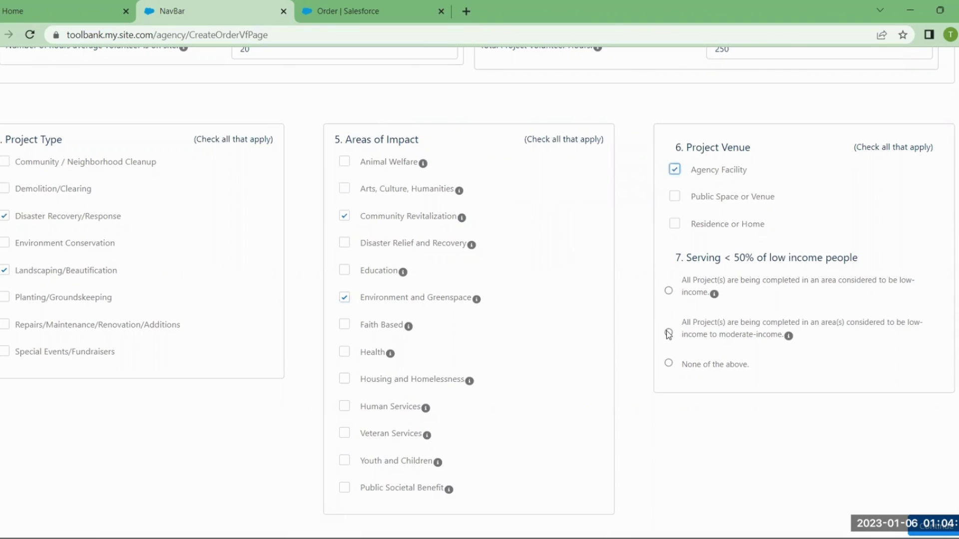
click(668, 333)
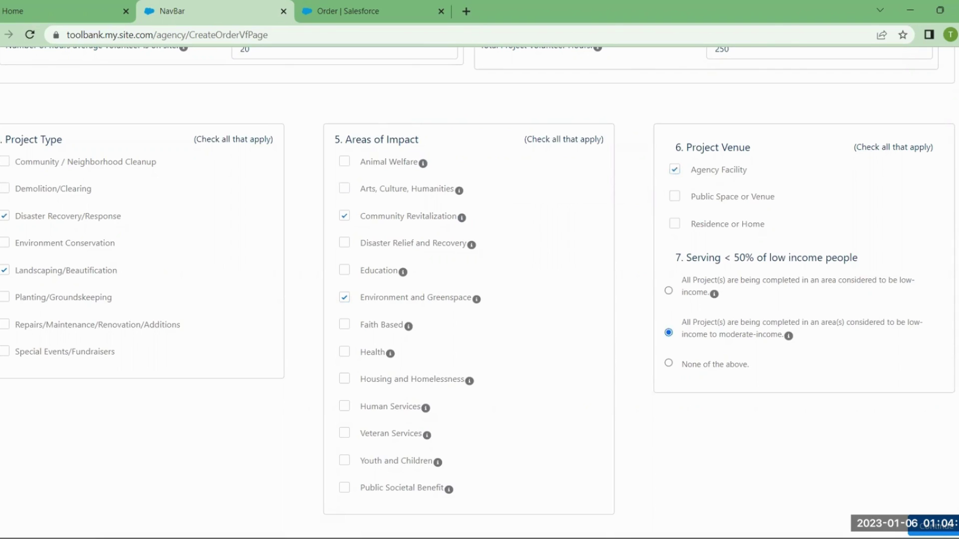
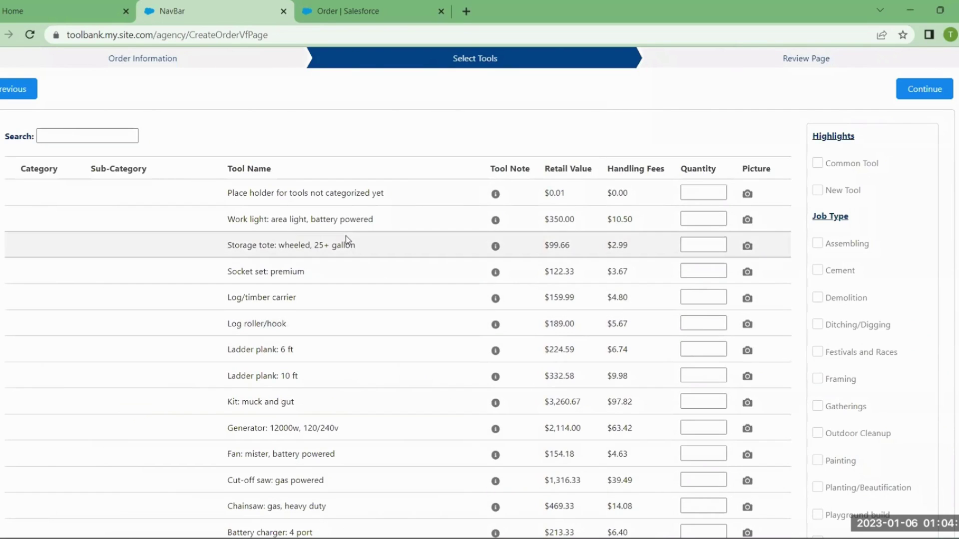
- Search the tool list for 'broom'
click(72, 134)
click(71, 134)
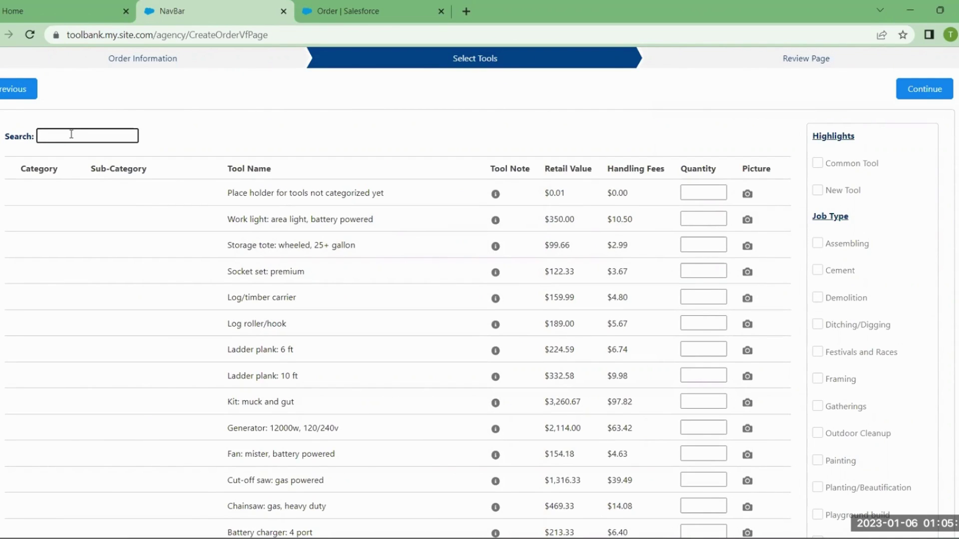
text(broom)
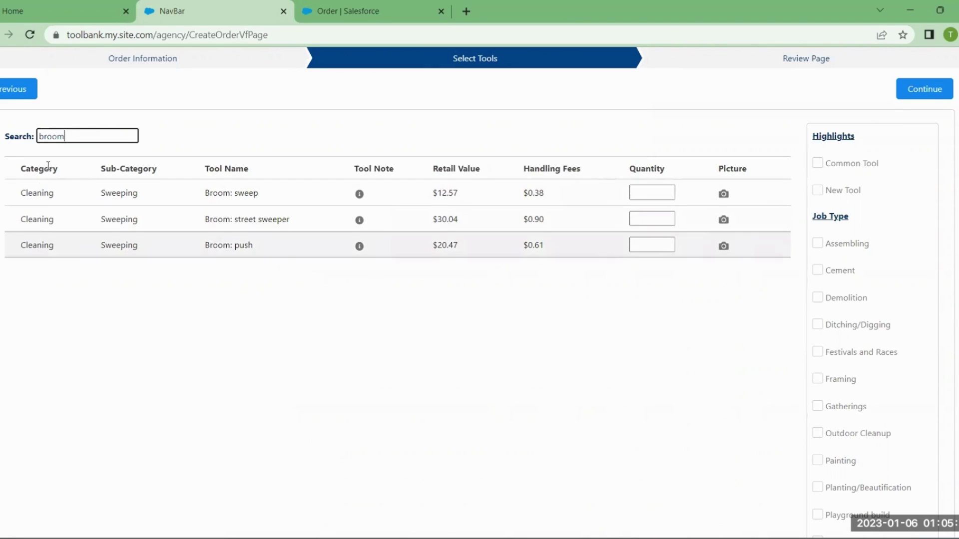
mouse_move(46, 236)
mouse_move(138, 254)
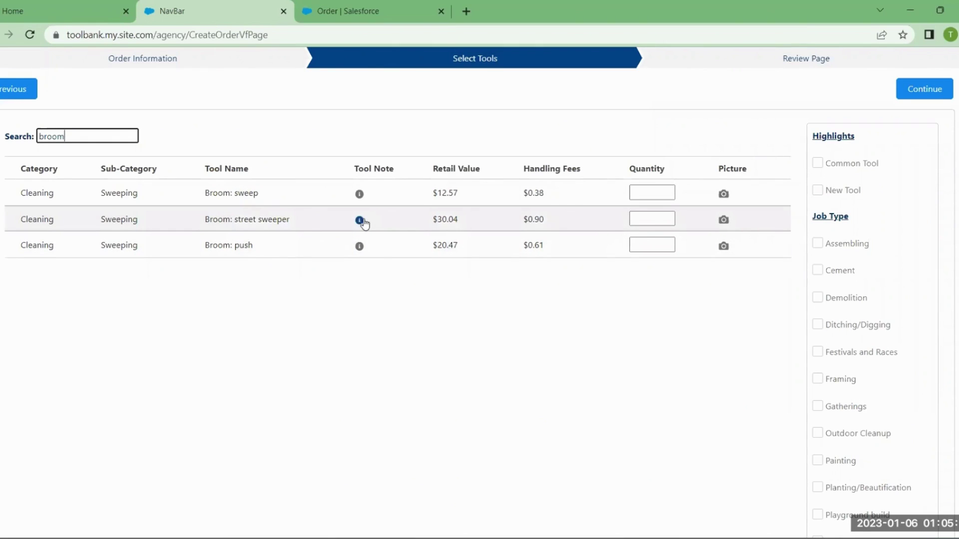
mouse_move(361, 254)
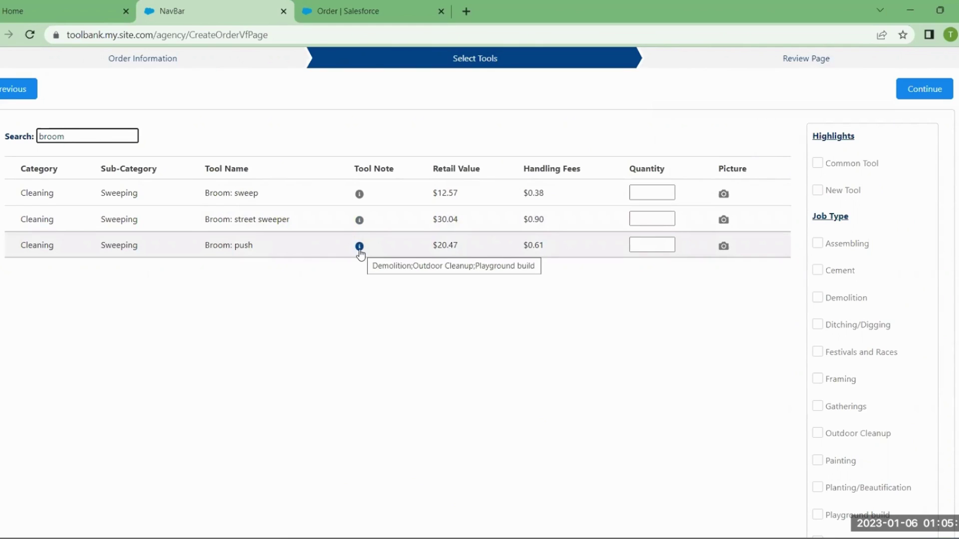
mouse_move(360, 195)
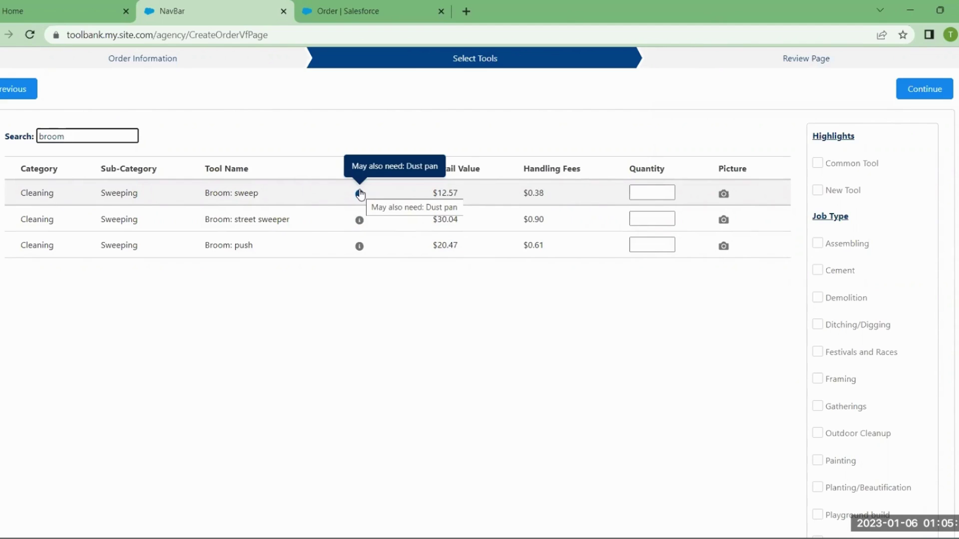
- Set the Broom: sweep quantity to 4
click(648, 192)
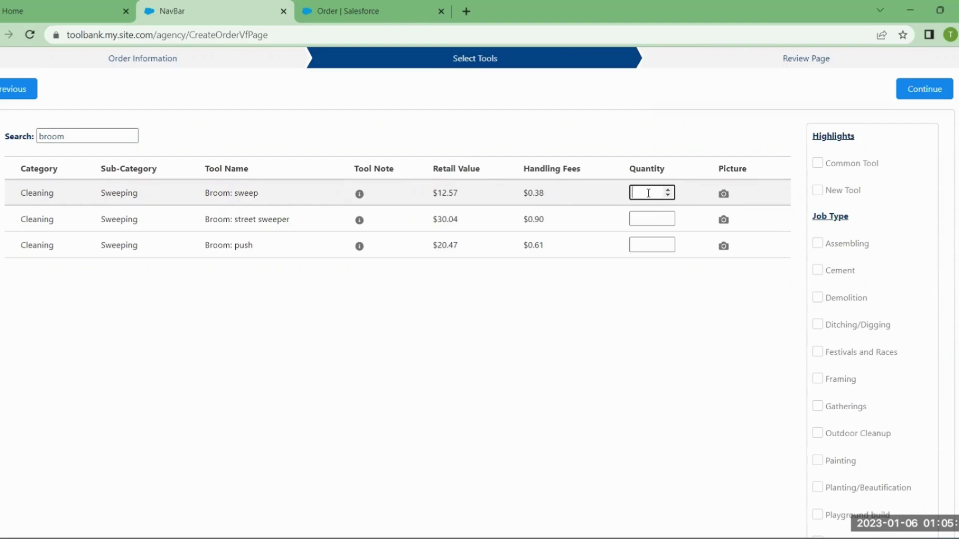
text(4)
mouse_move(725, 196)
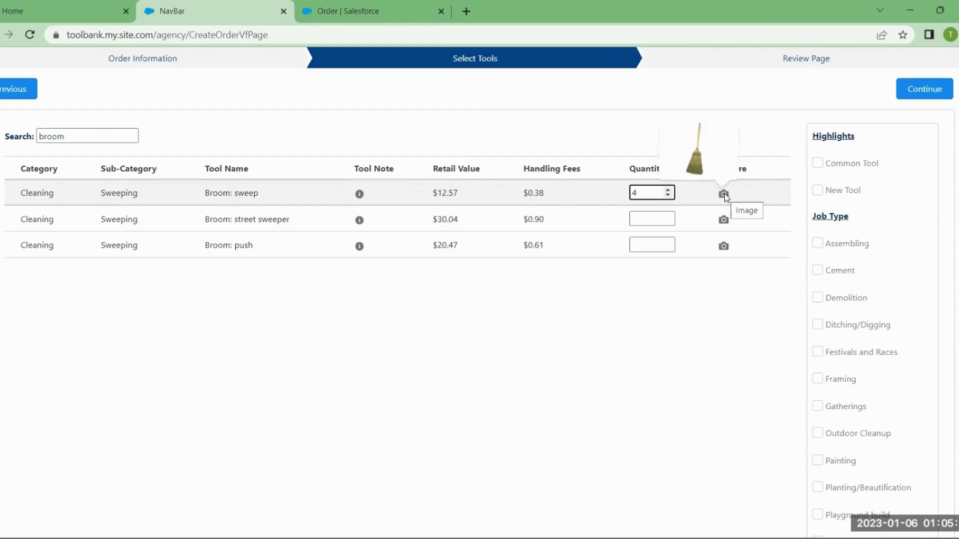
mouse_move(723, 220)
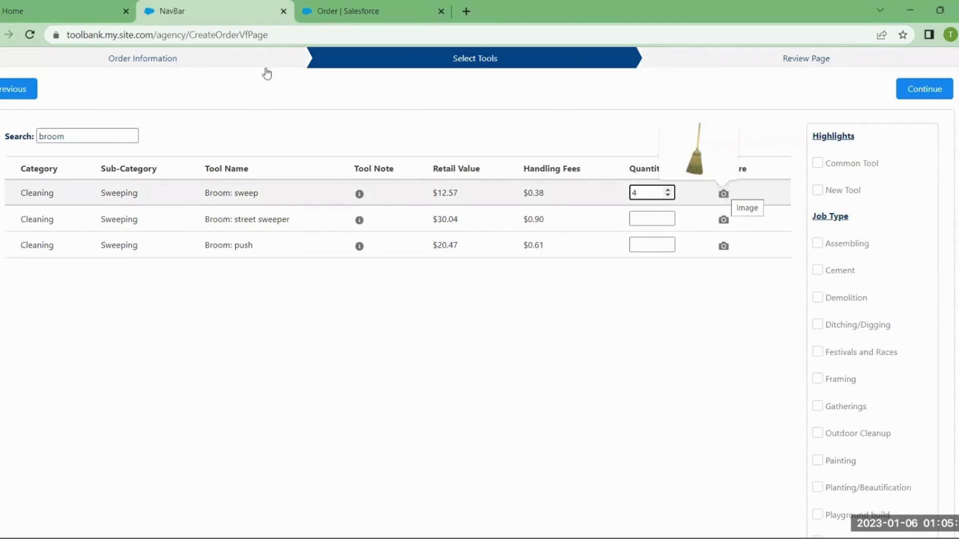
click(79, 136)
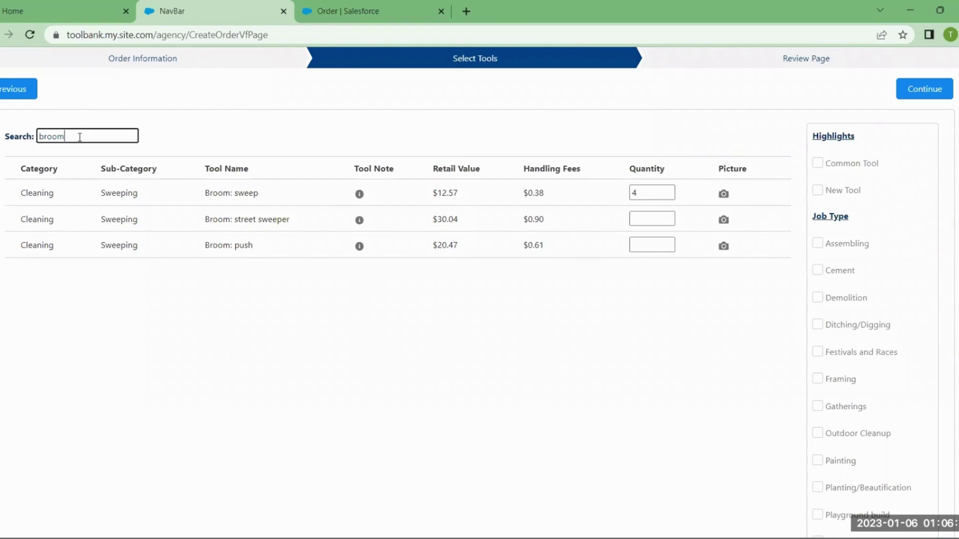
- Clear the 'broom' search so the full tool list returns
key(BackSpace)
key(BackSpace)
key(BackSpace)
key(BackSpace)
key(BackSpace)
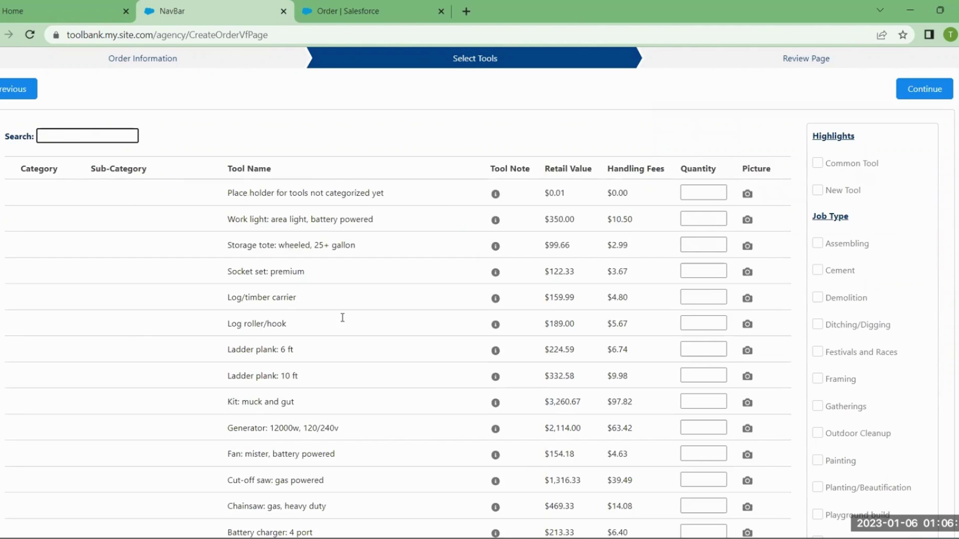
scroll(343, 318, down, 1)
scroll(342, 320, up, 2)
- Turn on the Common Tool highlight and look over the marked tools
click(818, 165)
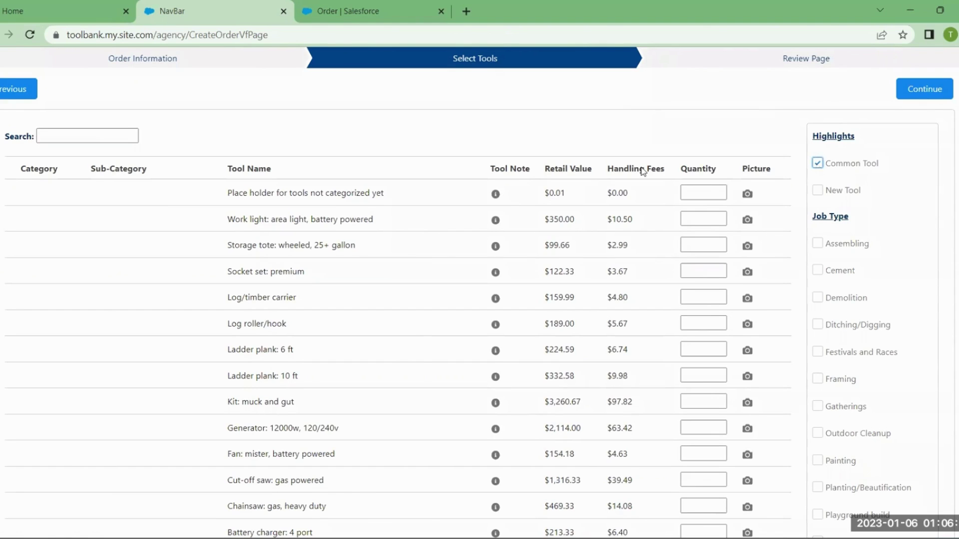
scroll(541, 305, down, 8)
scroll(541, 304, down, 2)
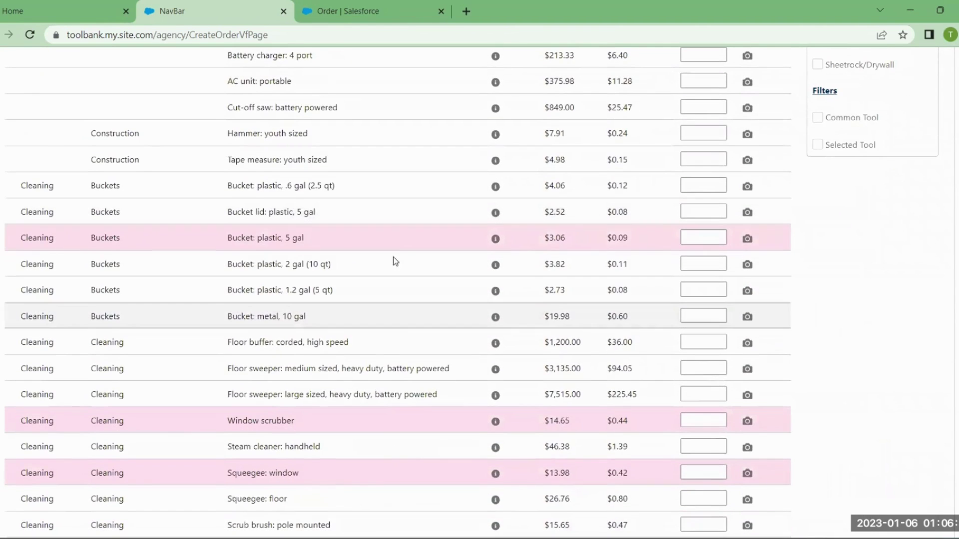
scroll(391, 364, down, 3)
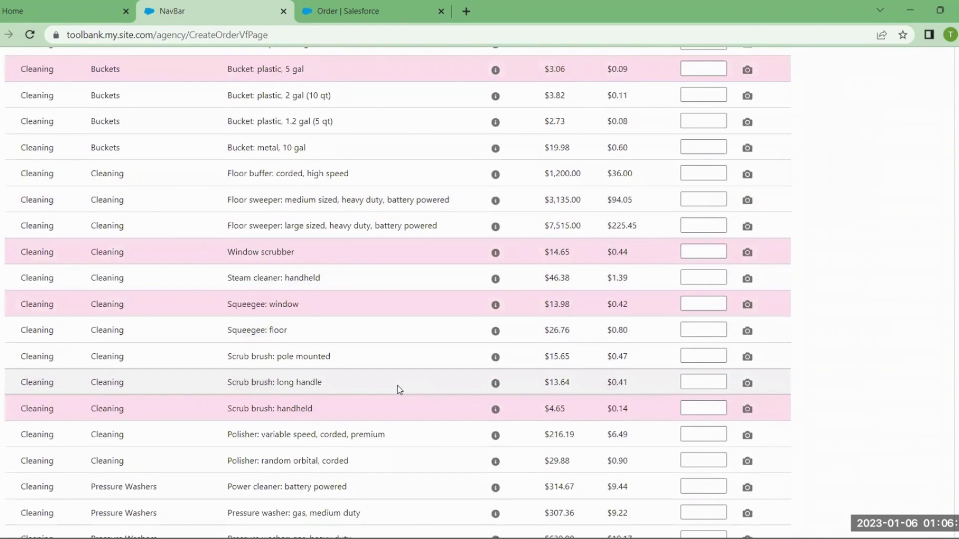
scroll(399, 389, up, 13)
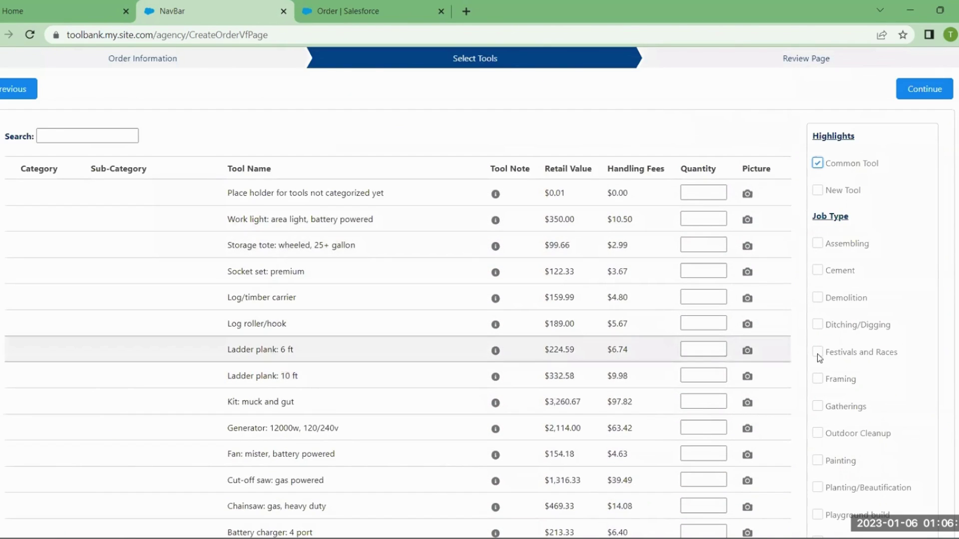
- Turn on the Festivals and Races job type highlight and scan the list
click(817, 352)
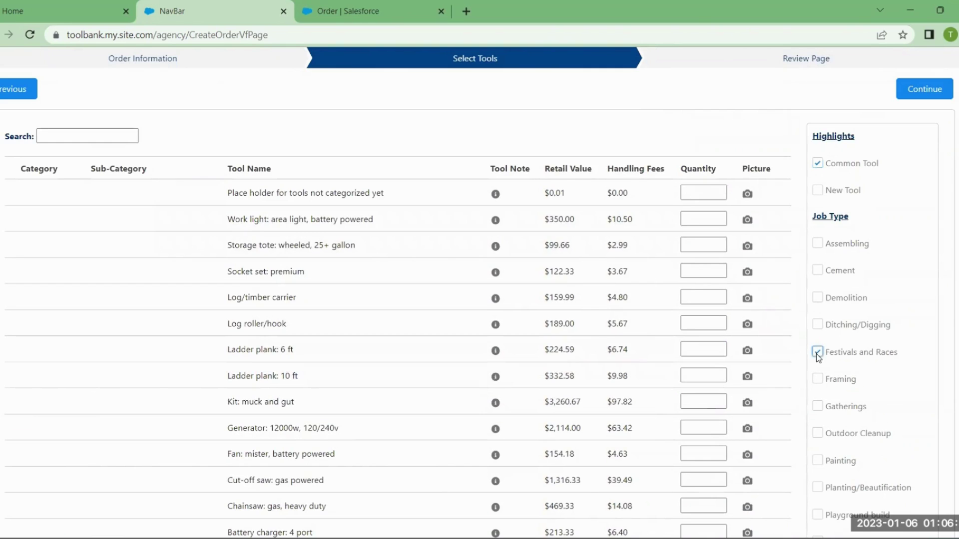
scroll(559, 360, down, 20)
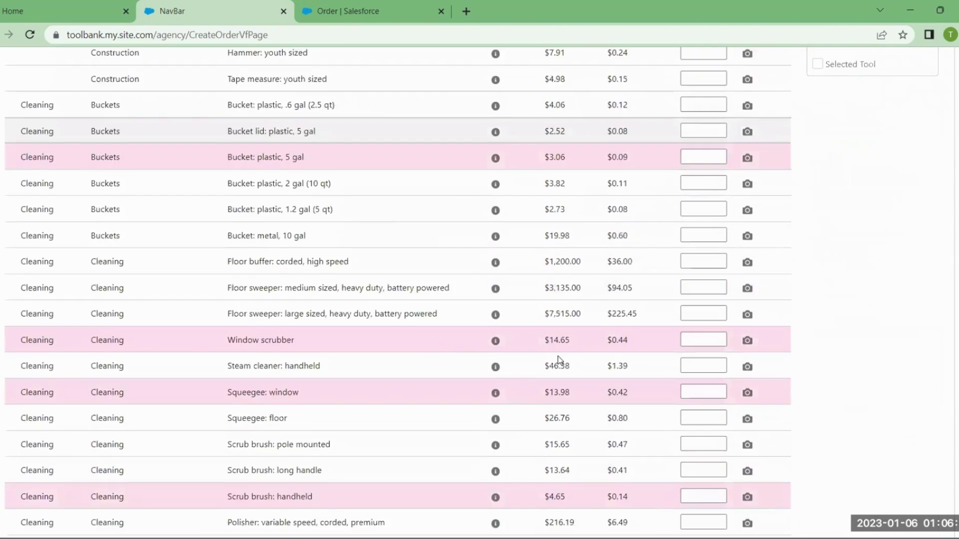
scroll(556, 320, down, 1)
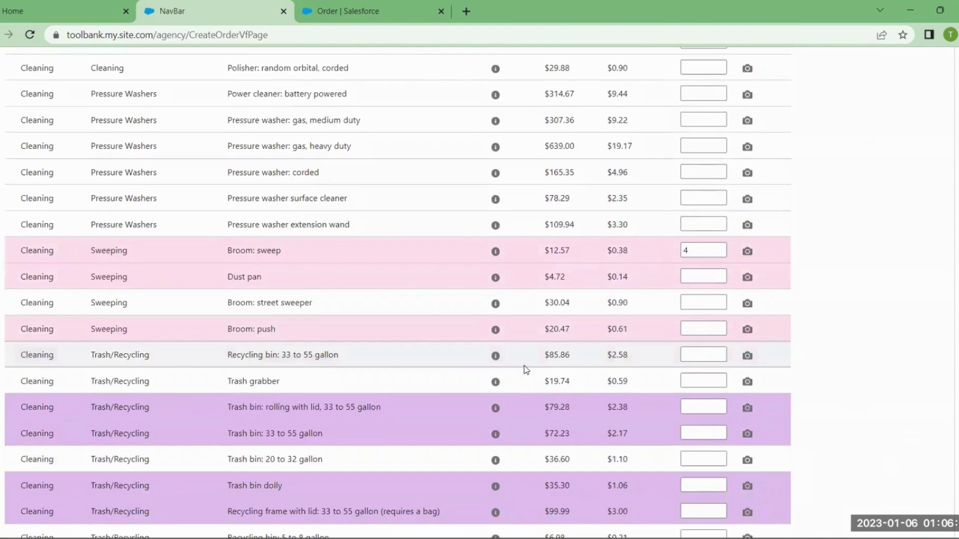
scroll(515, 319, down, 1)
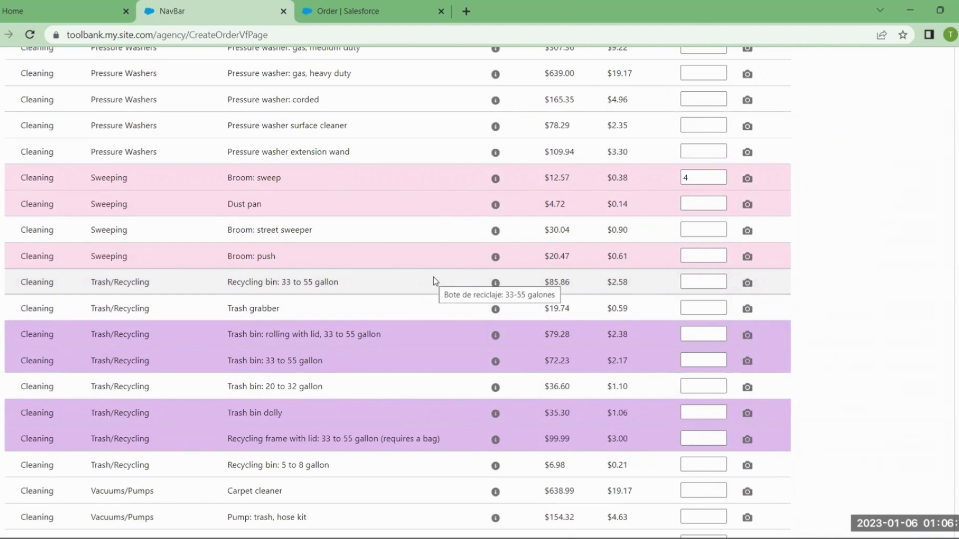
scroll(435, 281, up, 15)
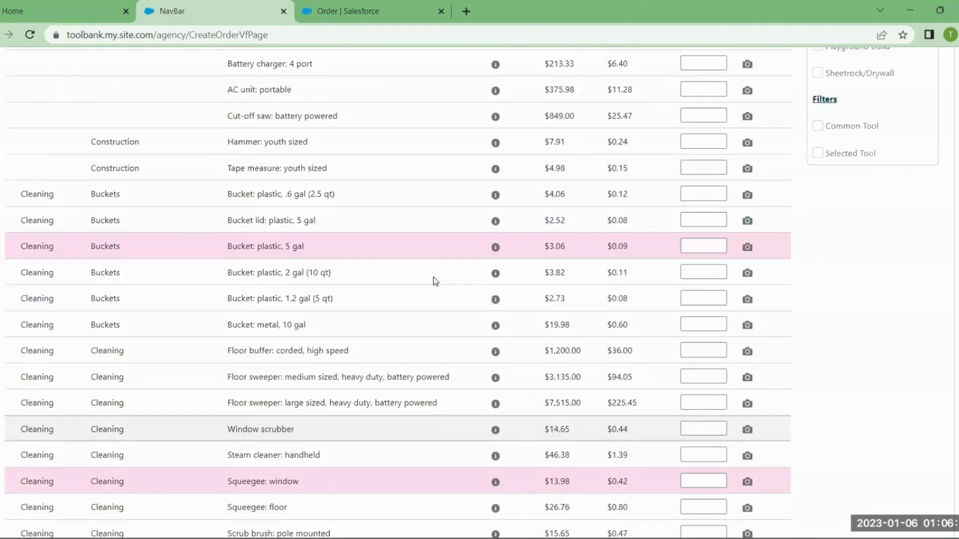
scroll(435, 281, down, 3)
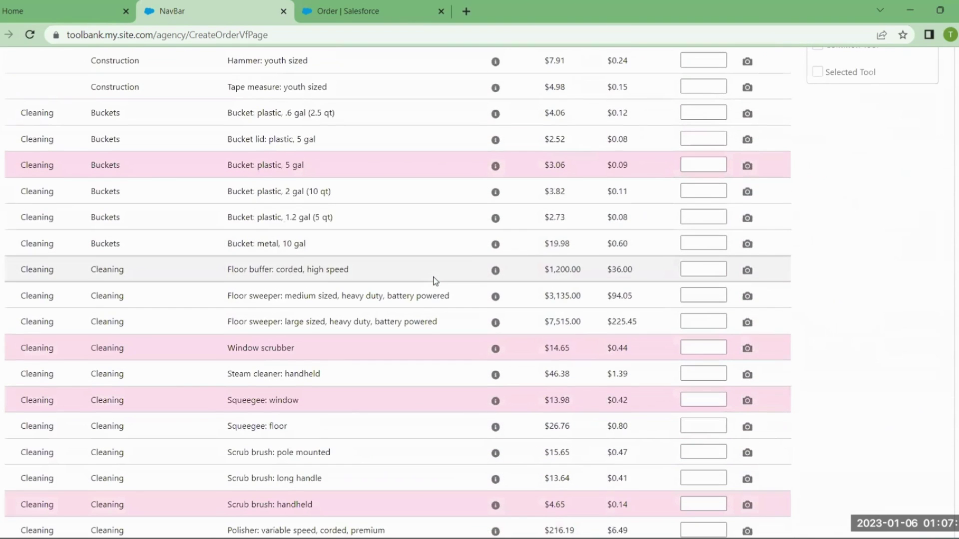
scroll(619, 370, down, 13)
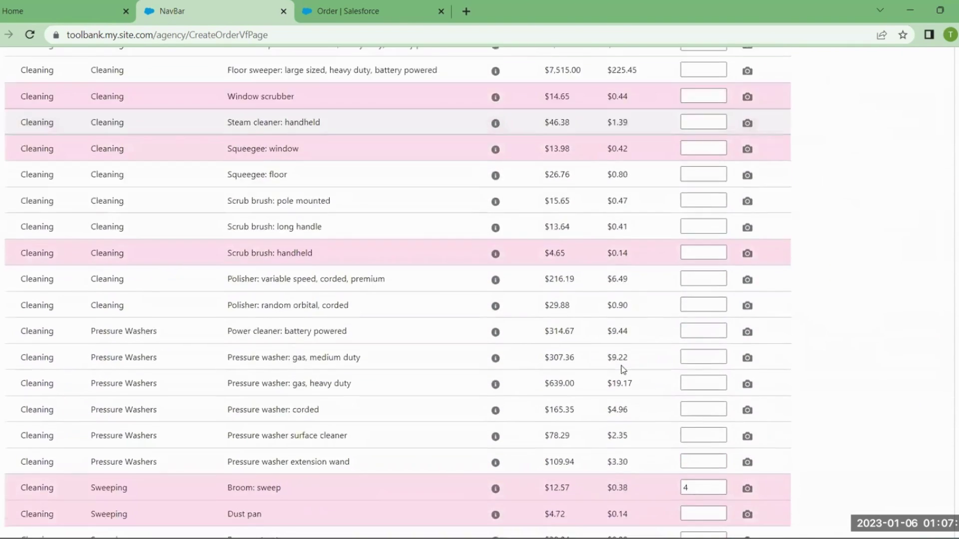
scroll(622, 370, down, 2)
scroll(621, 372, up, 1)
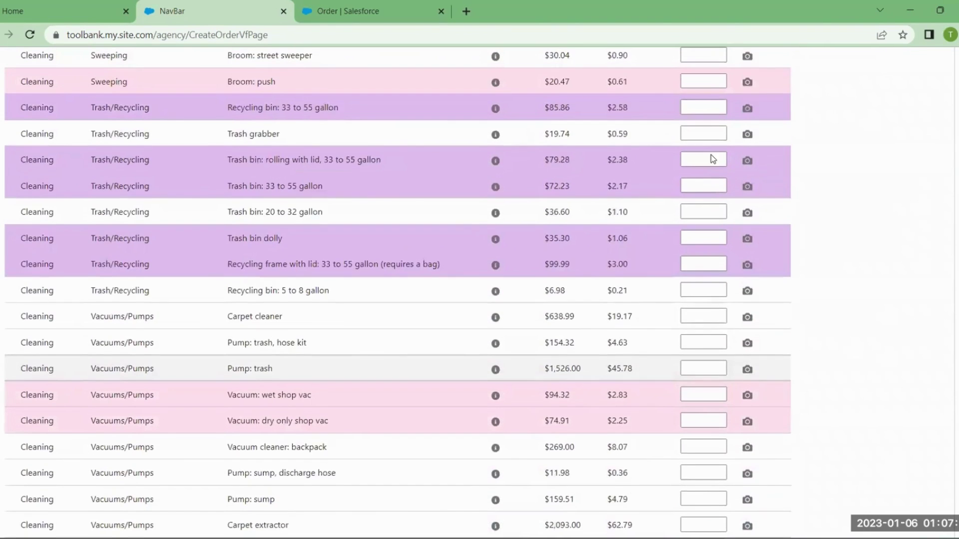
- Order 3 recycling bins (33-55 gal), 4 rolling trash bins, 4 trash bin dollies, 1 recycling frame with lid
click(711, 106)
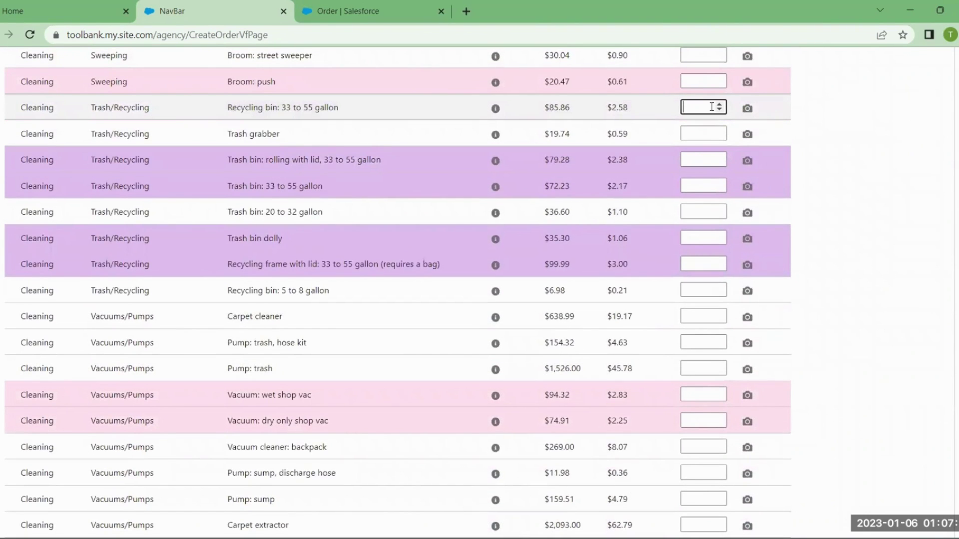
text(3)
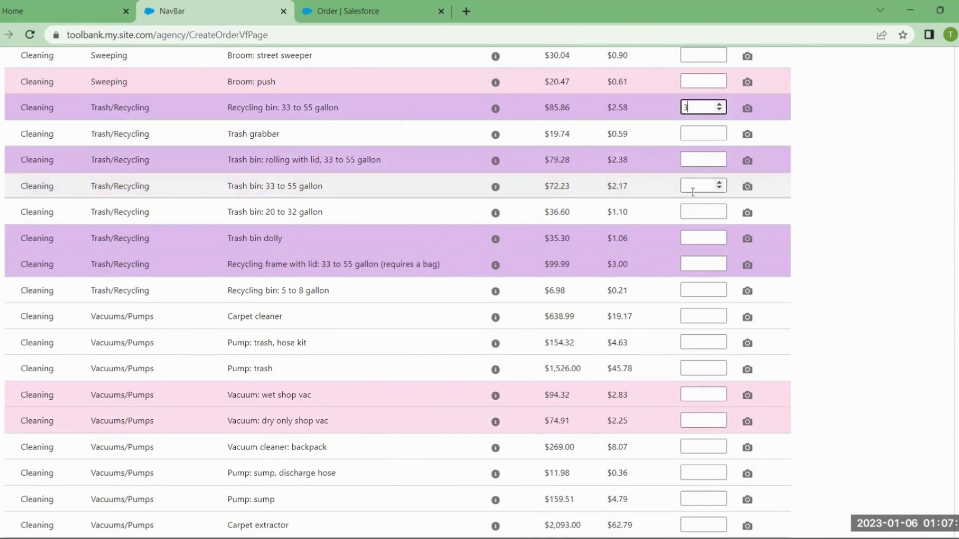
click(695, 160)
text(4)
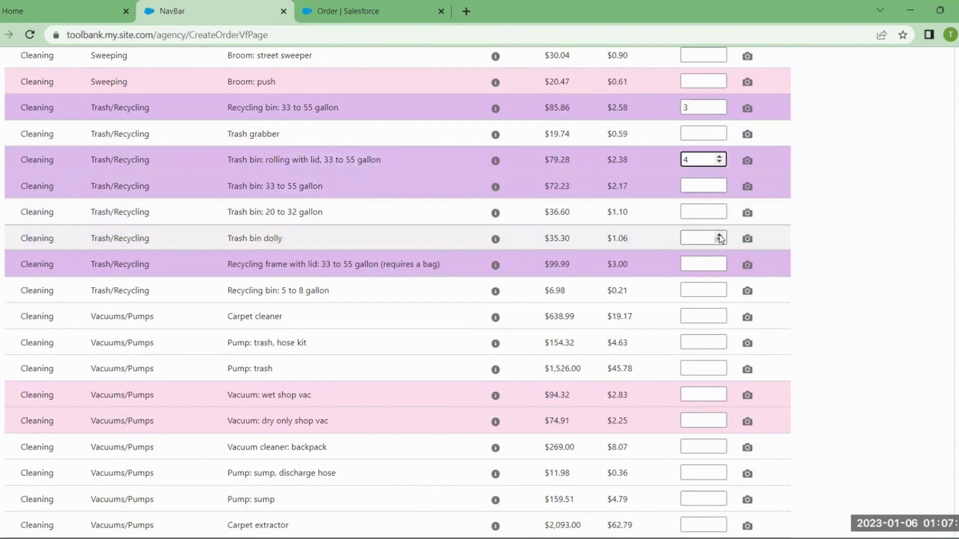
click(720, 235)
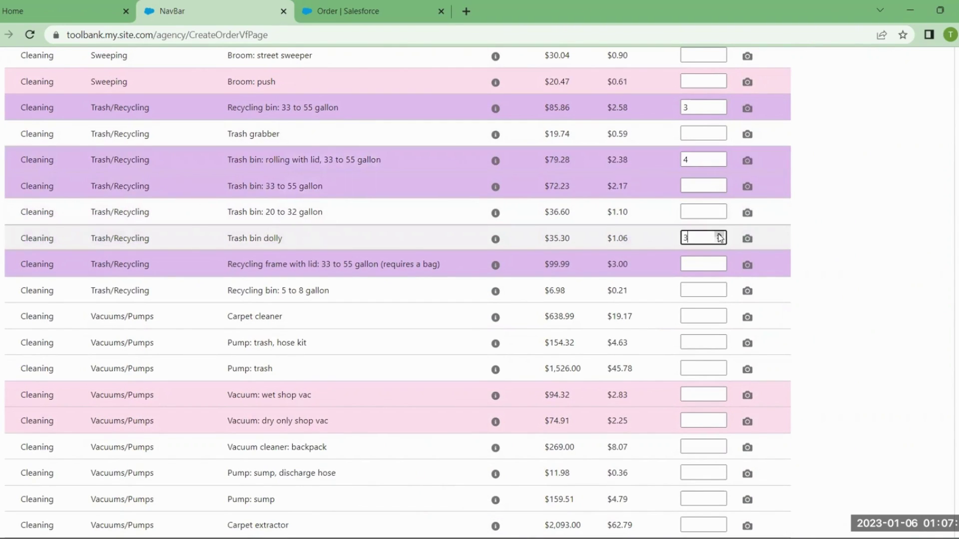
click(719, 235)
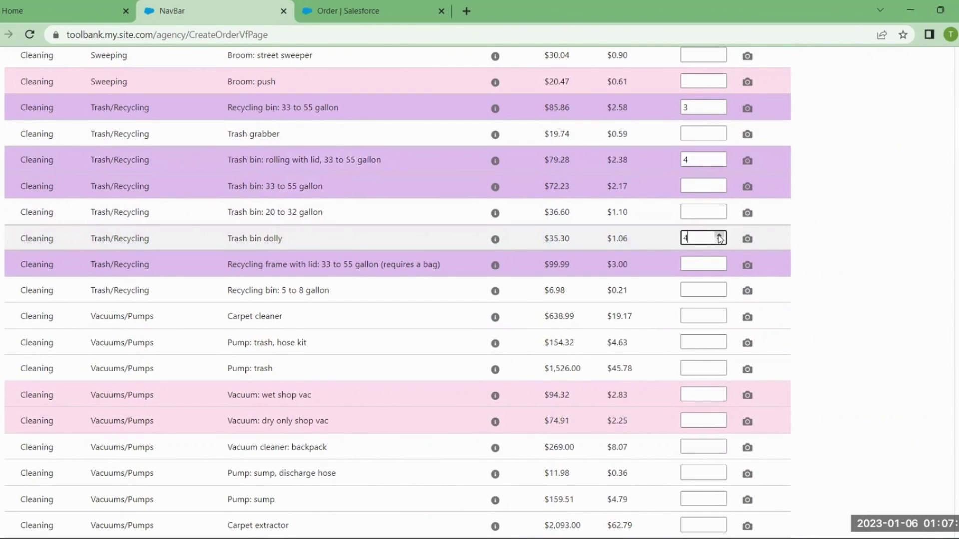
click(719, 262)
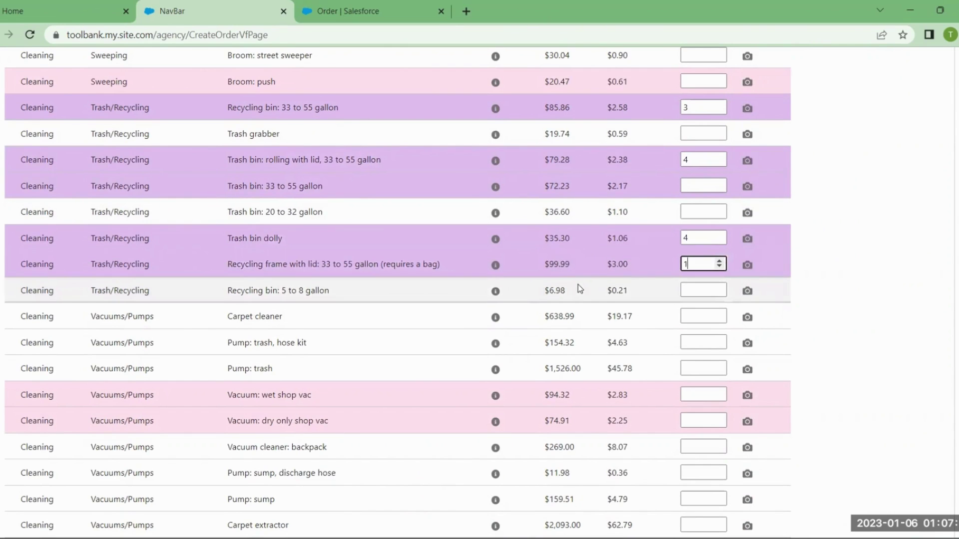
- Set the Sawhorse: single quantity to 3 and scroll back through the list
scroll(577, 283, up, 4)
scroll(577, 284, down, 10)
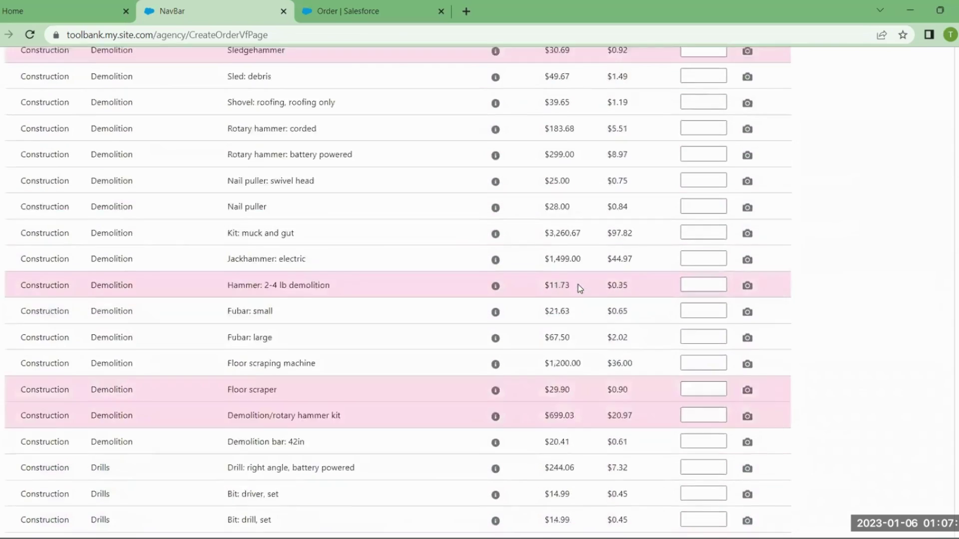
scroll(577, 284, down, 20)
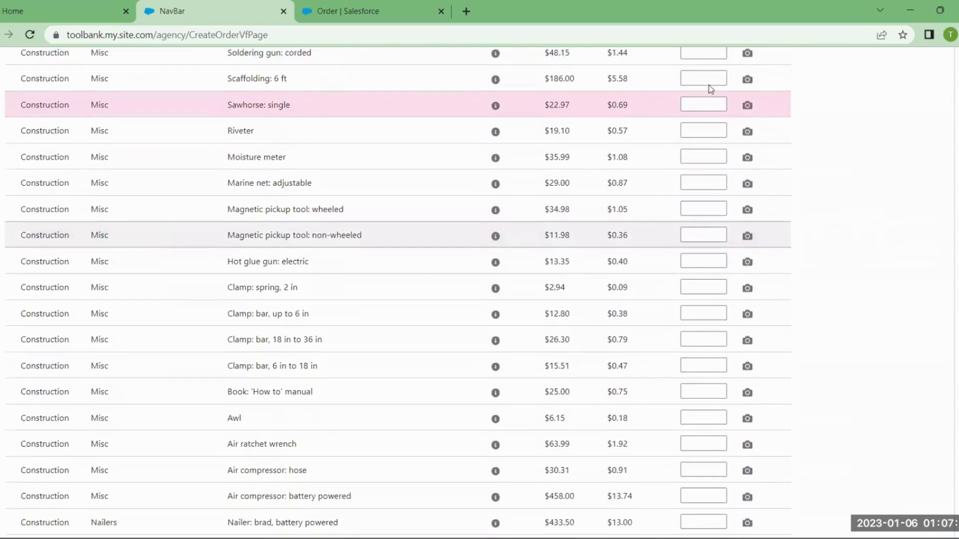
click(714, 89)
click(719, 84)
click(720, 85)
click(719, 85)
scroll(721, 88, up, 1)
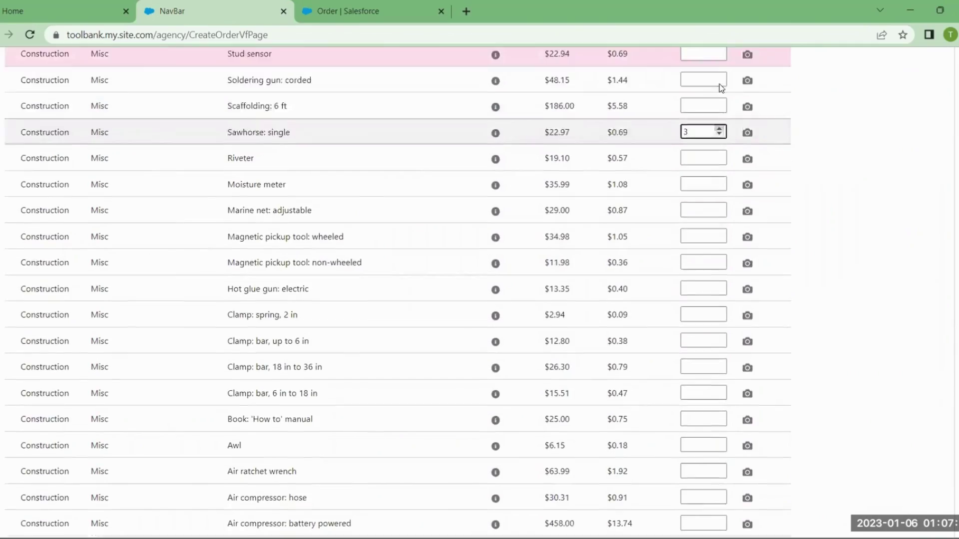
scroll(719, 84, up, 20)
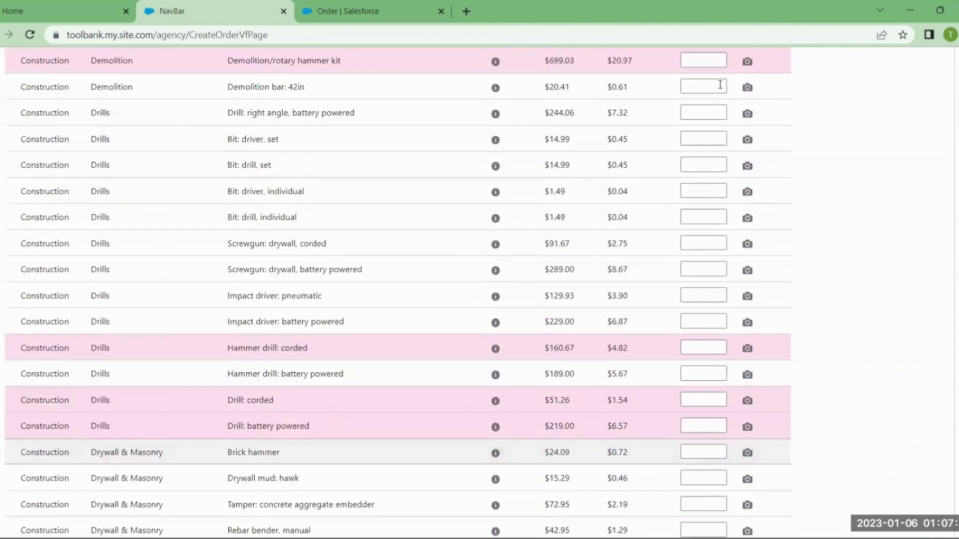
scroll(719, 85, up, 20)
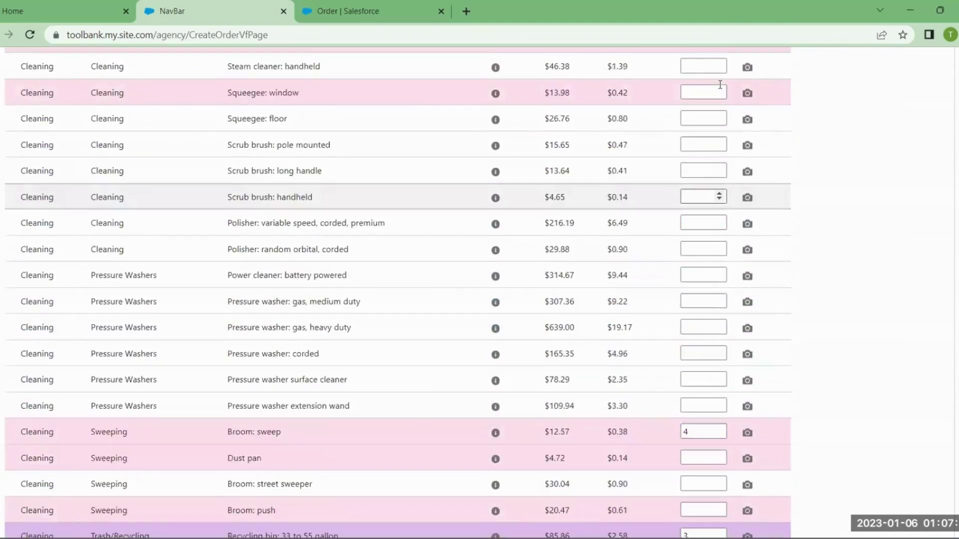
scroll(720, 85, up, 20)
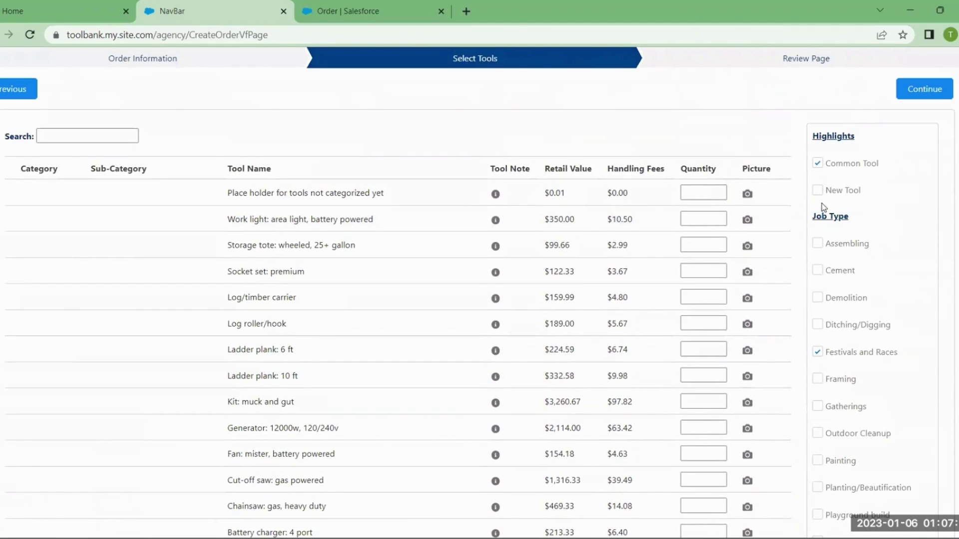
scroll(840, 356, down, 2)
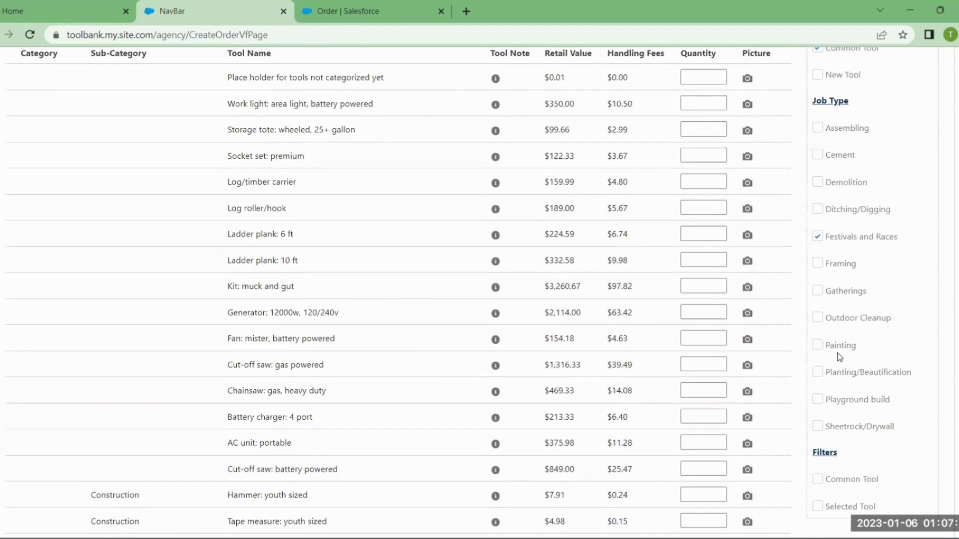
scroll(839, 356, down, 2)
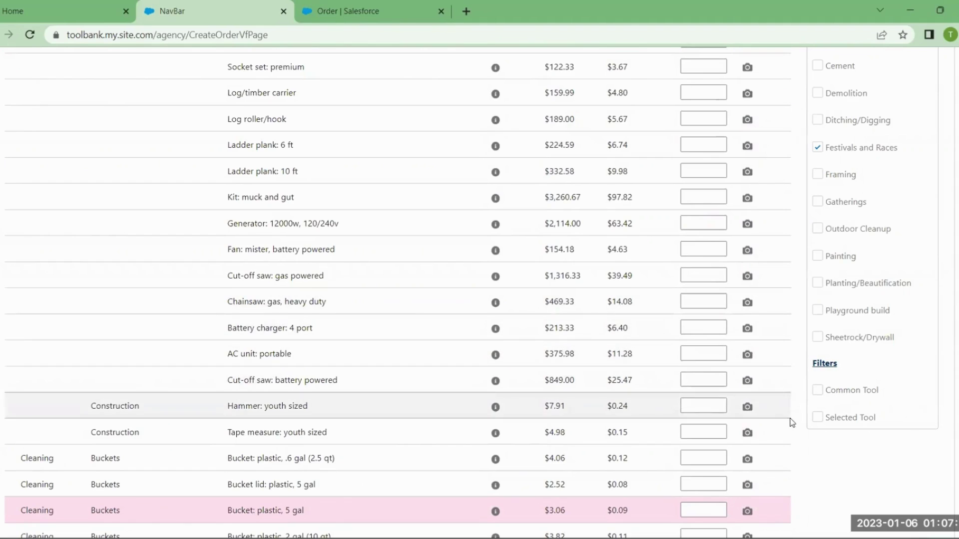
click(818, 418)
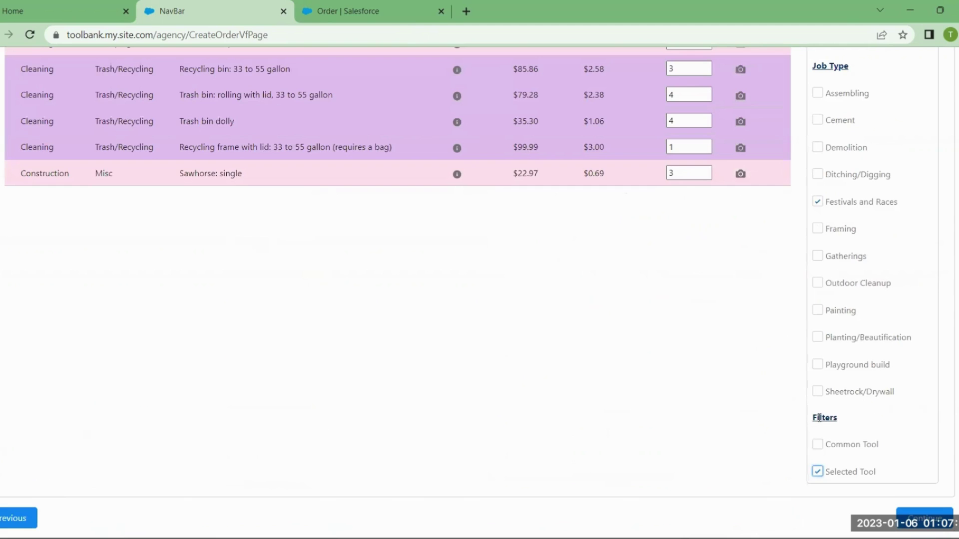
scroll(617, 260, up, 2)
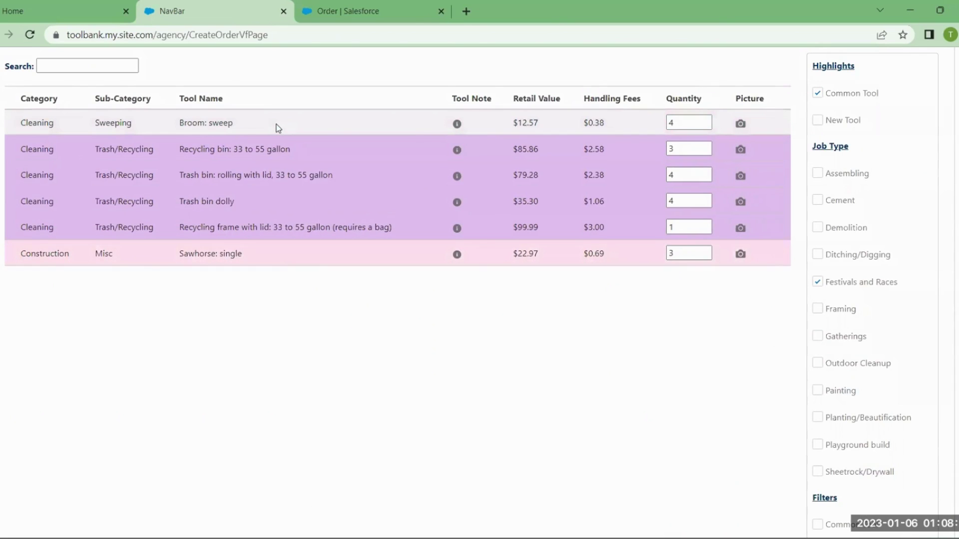
mouse_move(460, 128)
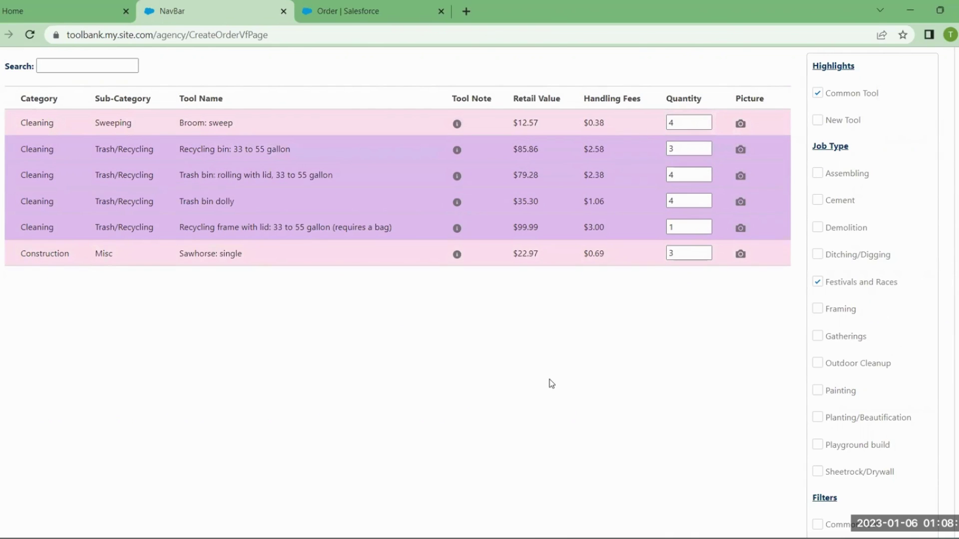
scroll(547, 383, down, 2)
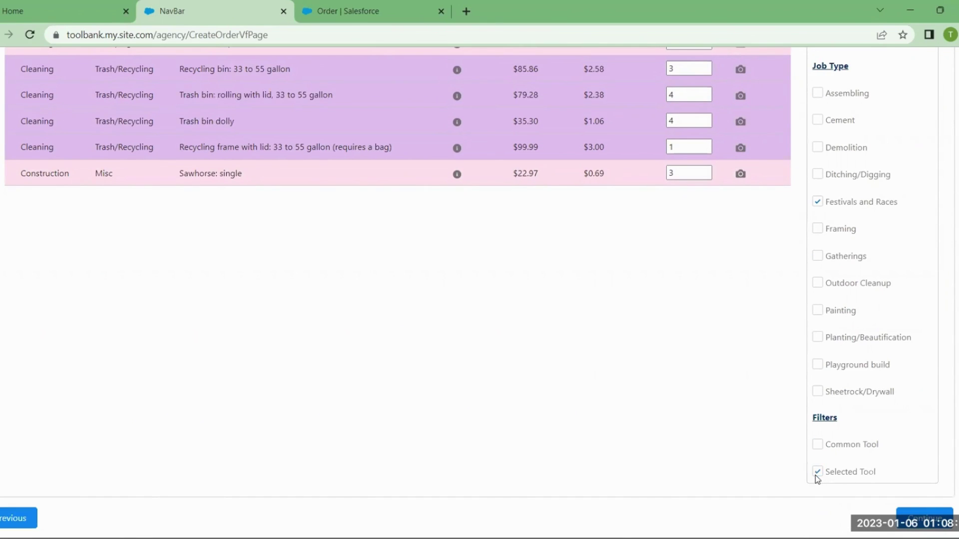
click(817, 472)
scroll(248, 288, up, 15)
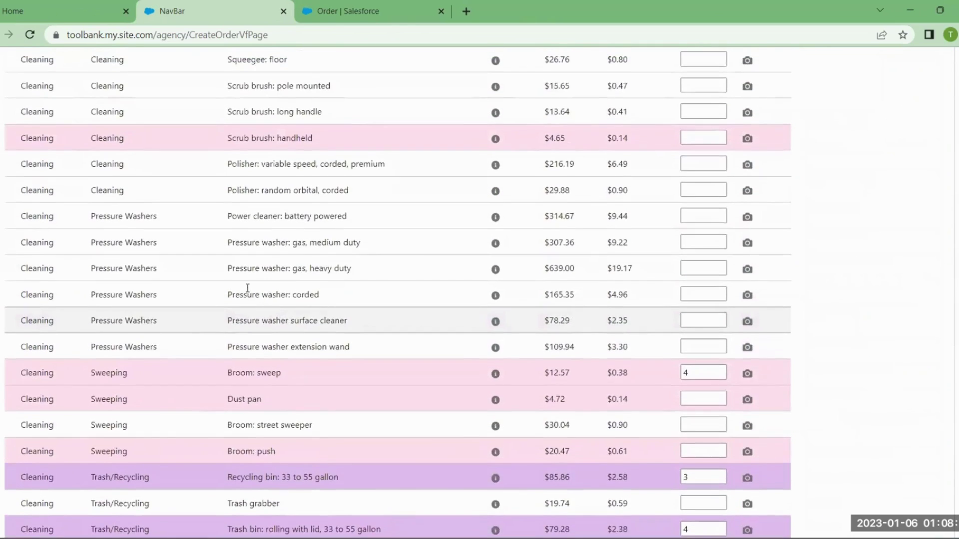
scroll(248, 292, up, 3)
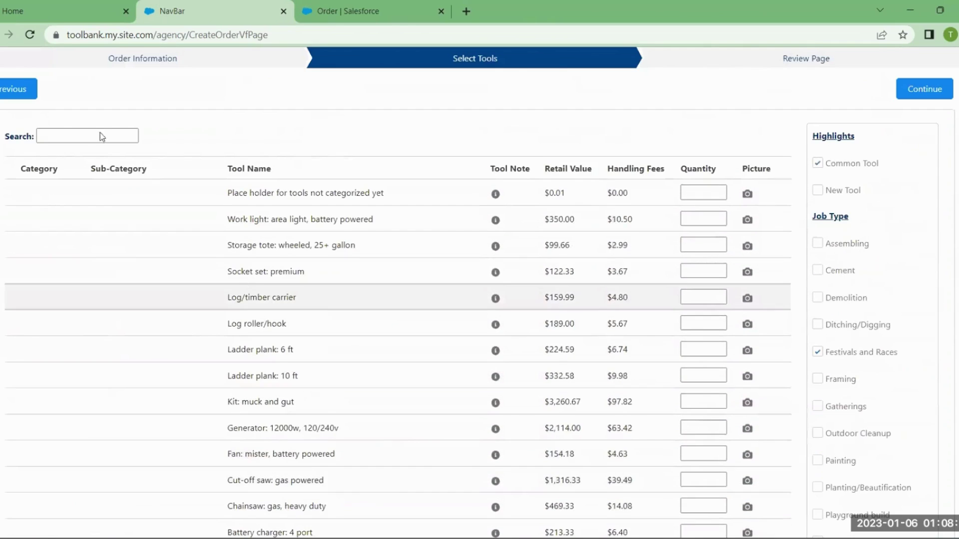
- Search for 'dust' and order 2 of the Dust pan
click(84, 135)
text(dust)
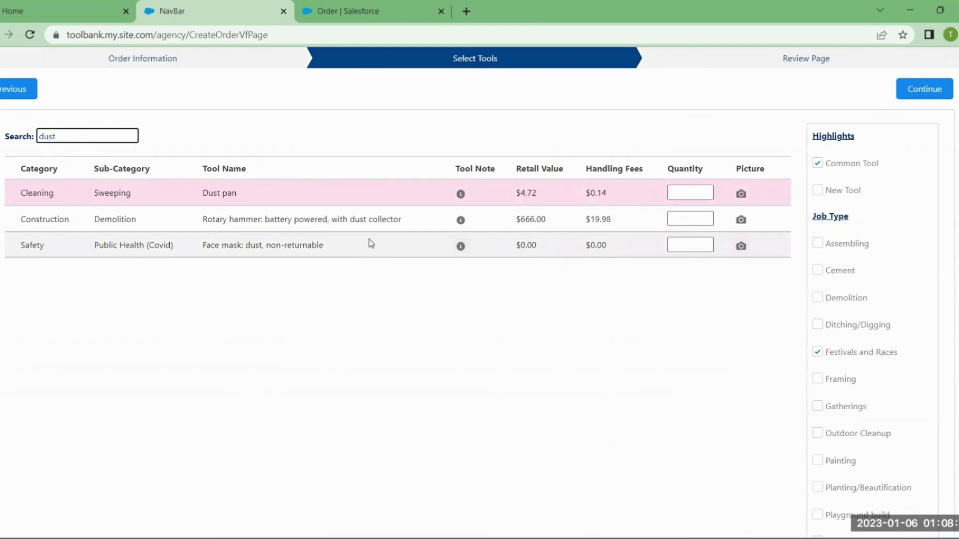
click(693, 191)
text(2)
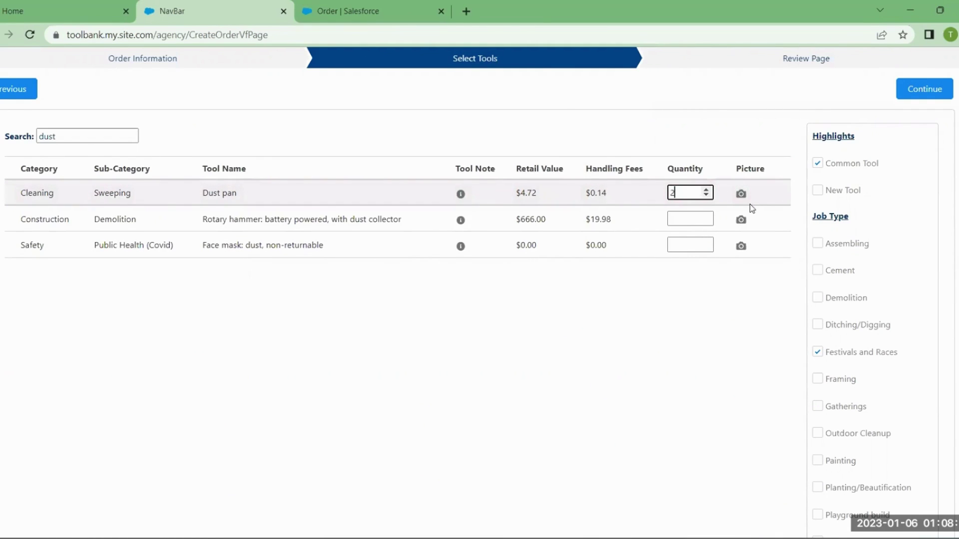
- Review the order summary ($944.52 retail, $85.11 handling fees), then step back to tool selection
click(921, 88)
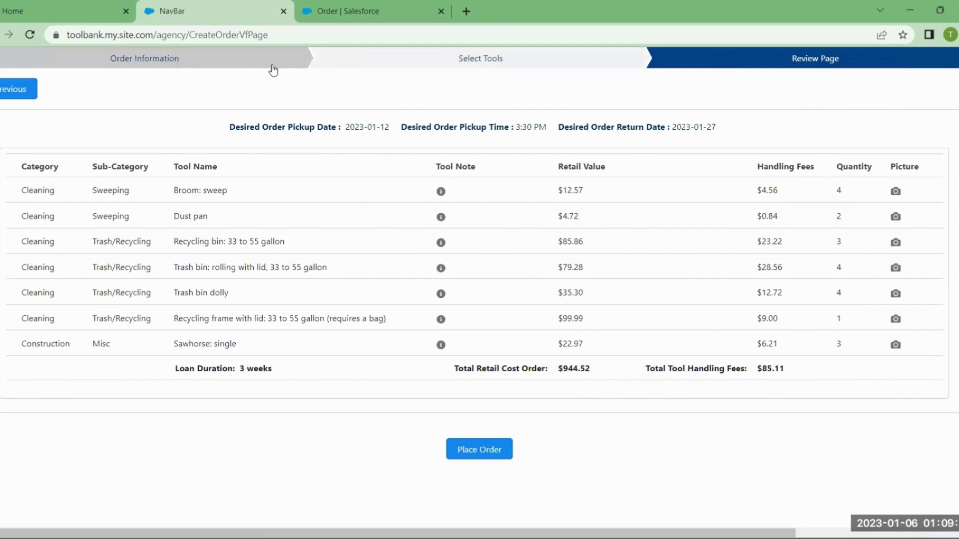
click(11, 93)
- Change the Desired Pickup Time to 2:30 PM
click(11, 93)
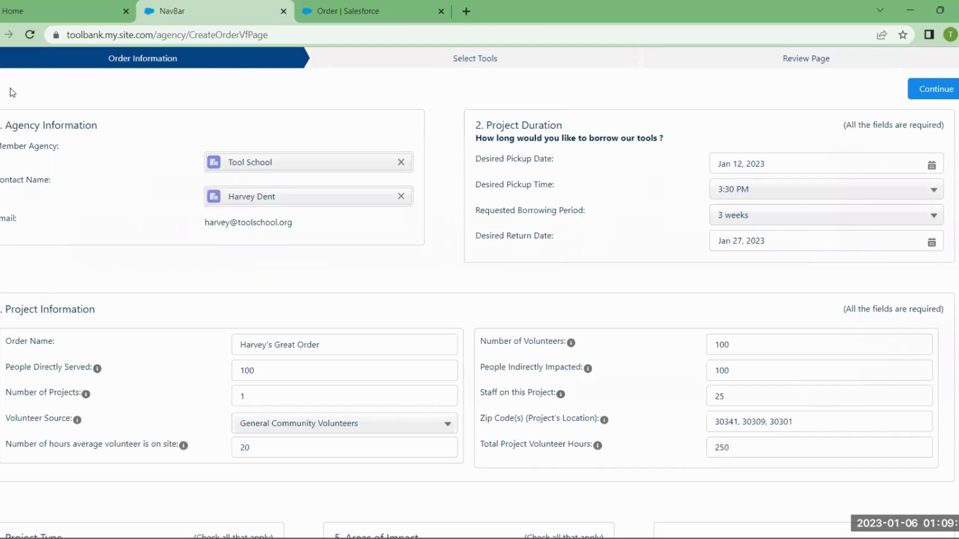
click(751, 190)
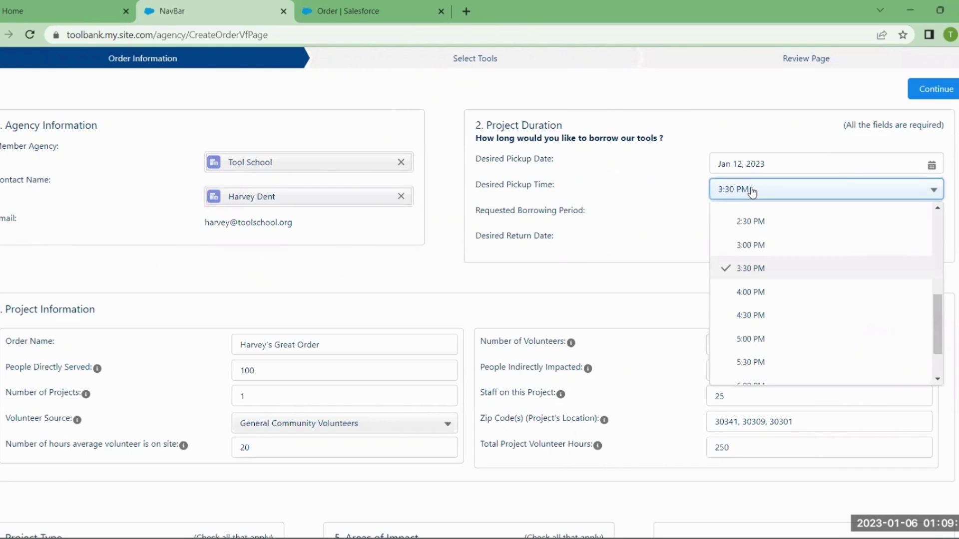
click(752, 220)
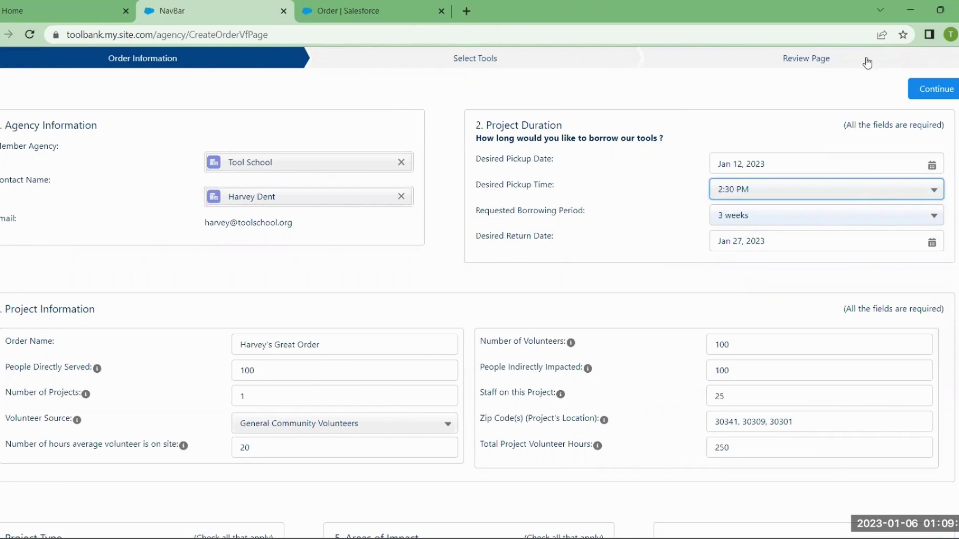
click(928, 88)
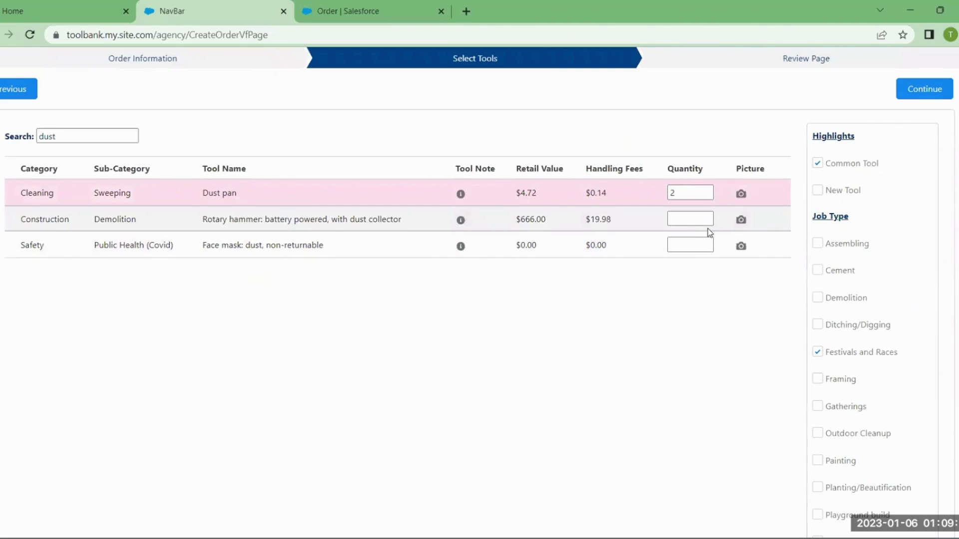
- Add 21 dust face masks and return to the Review Page
click(687, 248)
text(21)
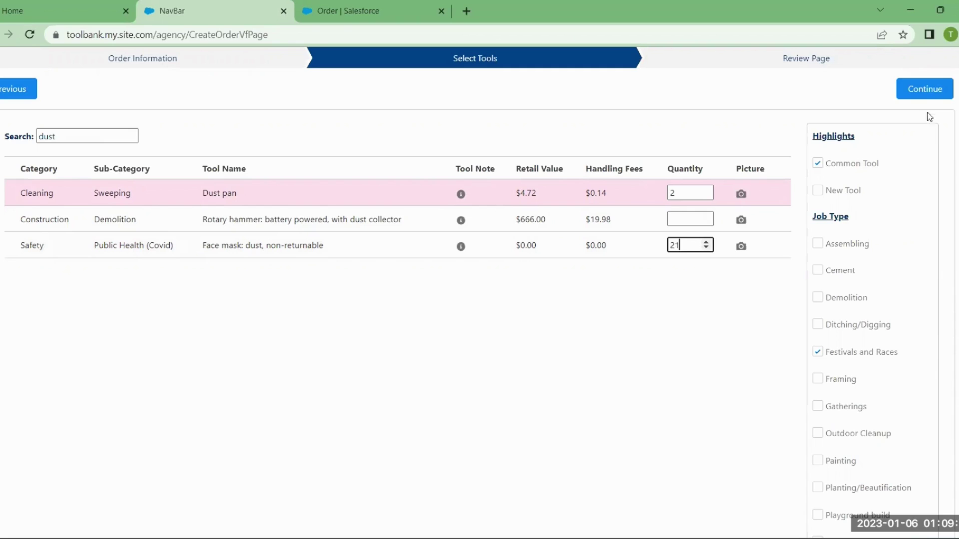
click(927, 90)
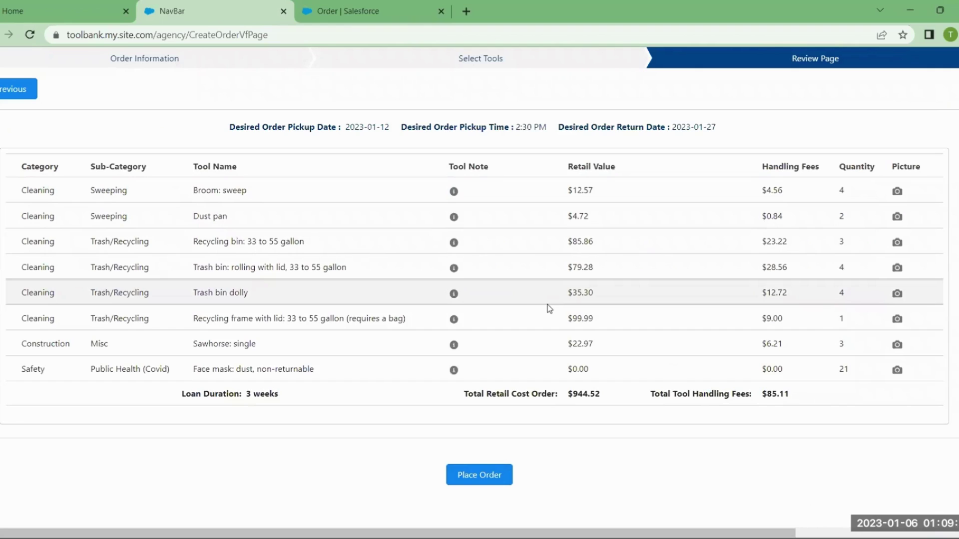
- Submit the order with Place Order on the Review Page
click(487, 478)
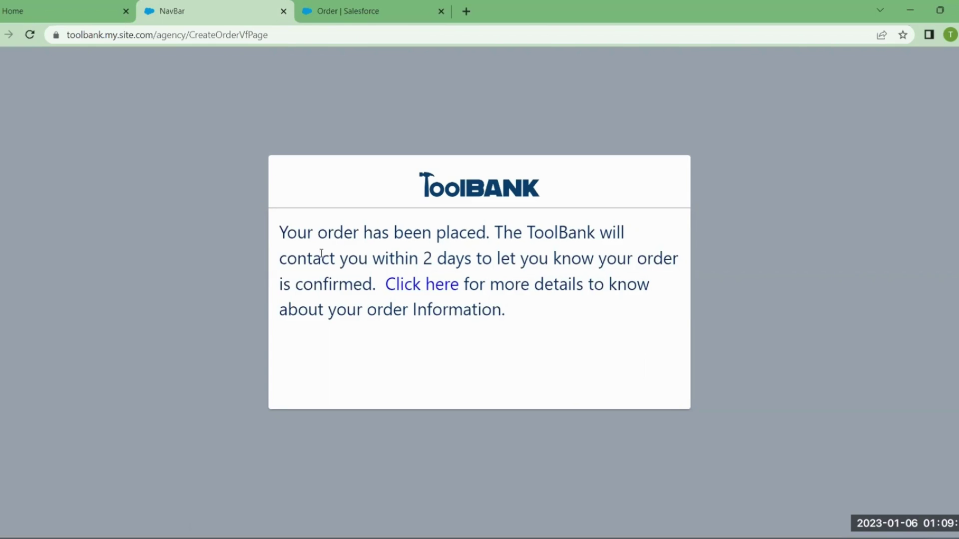
- Open the new order's detail record (Unconfirmed, $85.11 owed, pickup 1/12/2023) and scroll through it
click(416, 295)
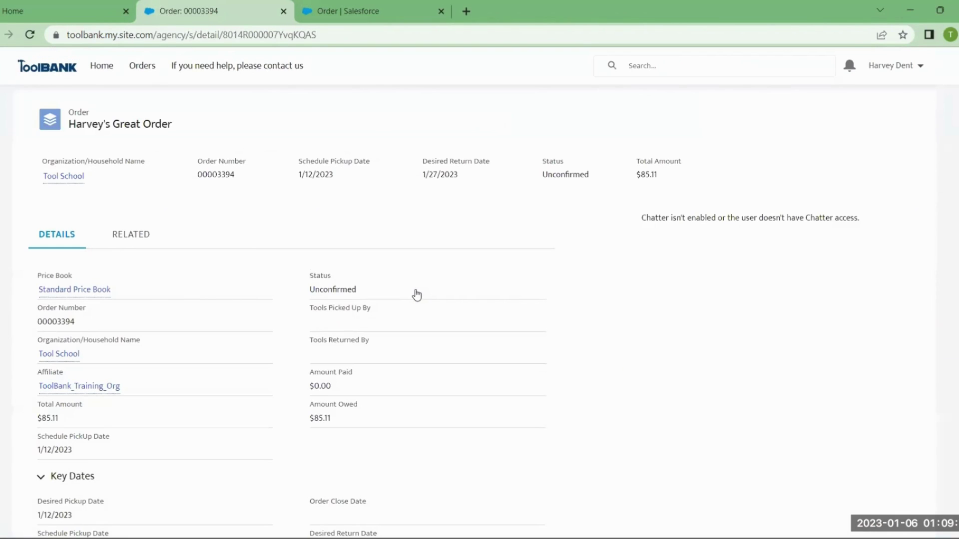
scroll(251, 291, down, 2)
scroll(252, 296, down, 3)
scroll(251, 296, down, 4)
scroll(251, 296, down, 1)
scroll(252, 295, down, 1)
scroll(254, 296, down, 4)
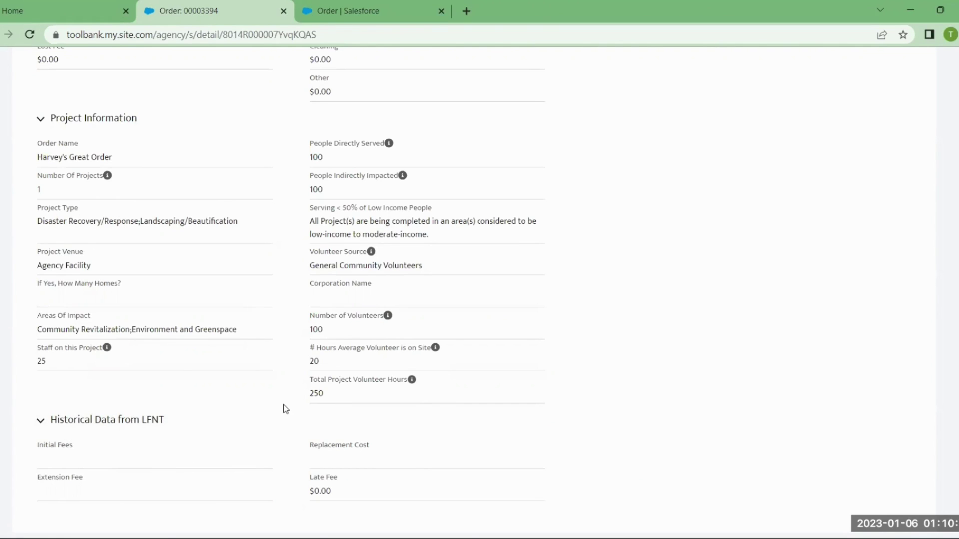
scroll(286, 410, up, 6)
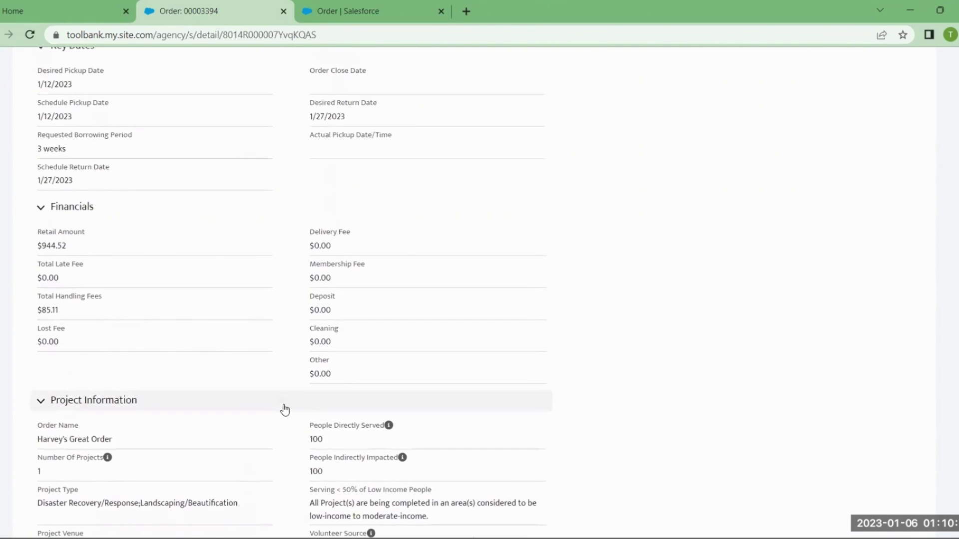
scroll(285, 409, up, 2)
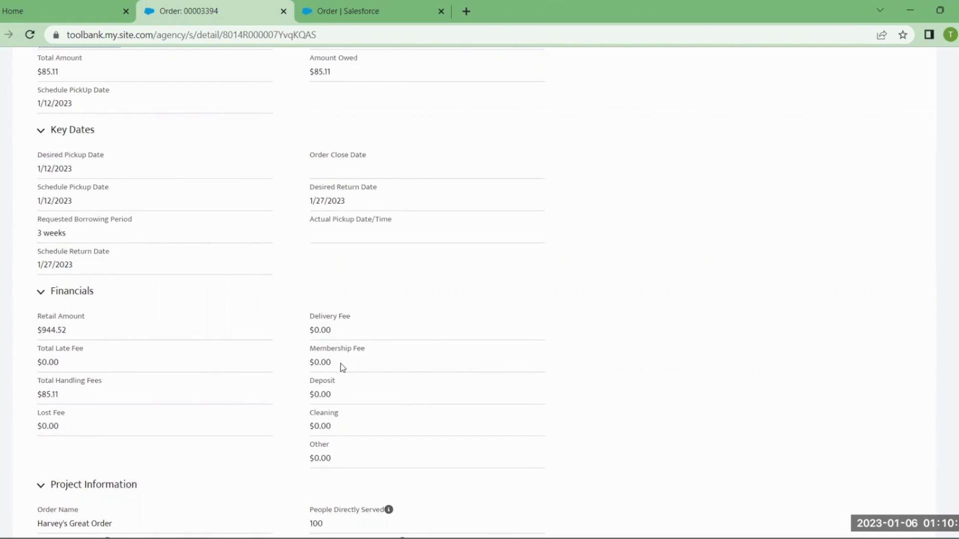
scroll(328, 395, down, 1)
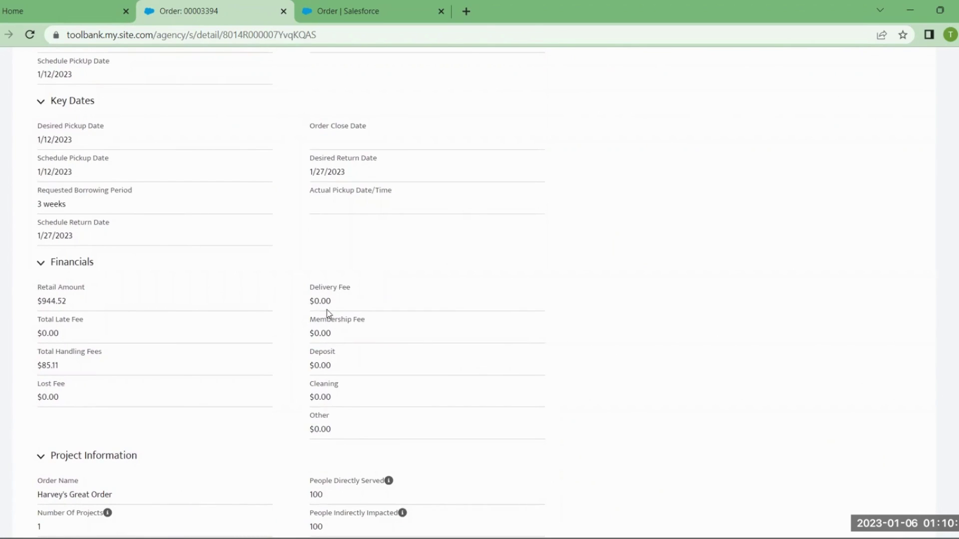
scroll(321, 386, up, 5)
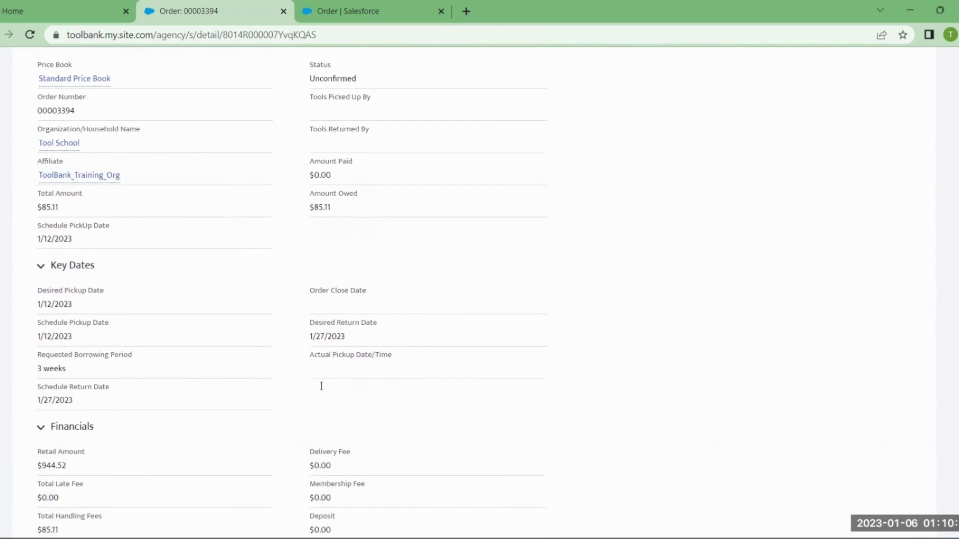
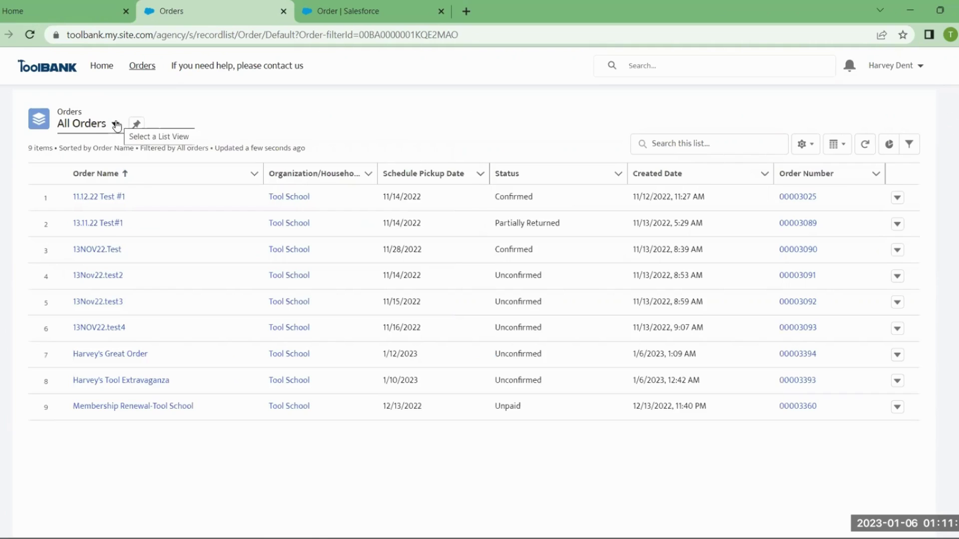
- Switch the Orders list to the Confirmed view and pin it as the default
click(115, 126)
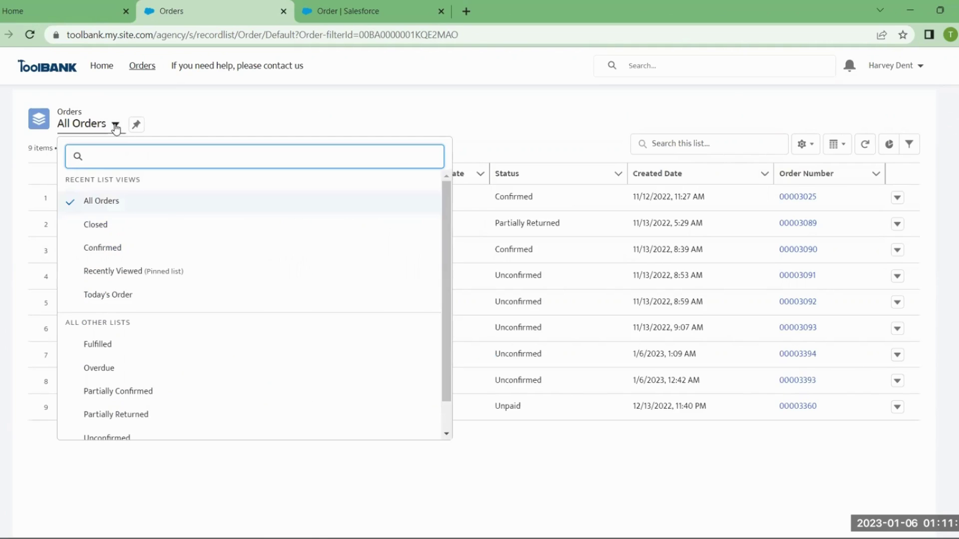
scroll(119, 269, down, 1)
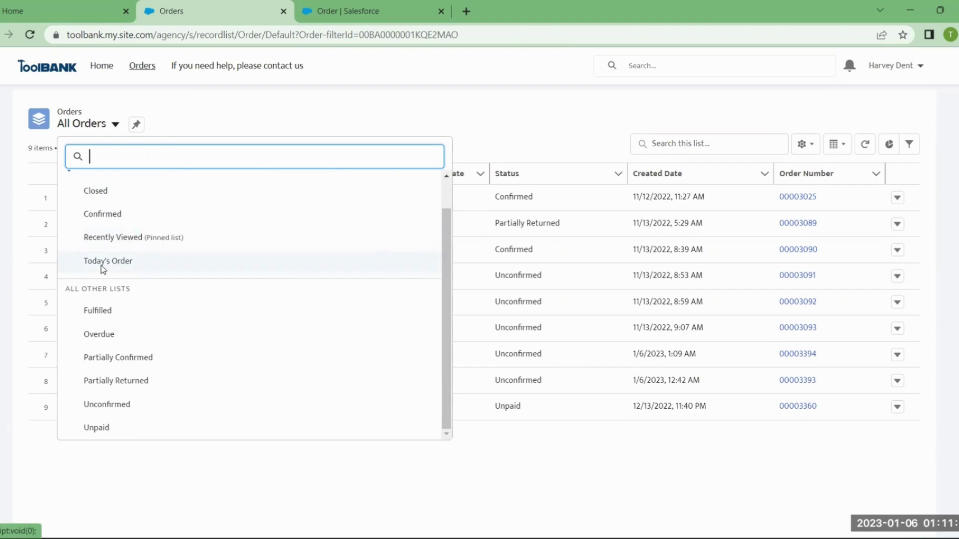
click(103, 262)
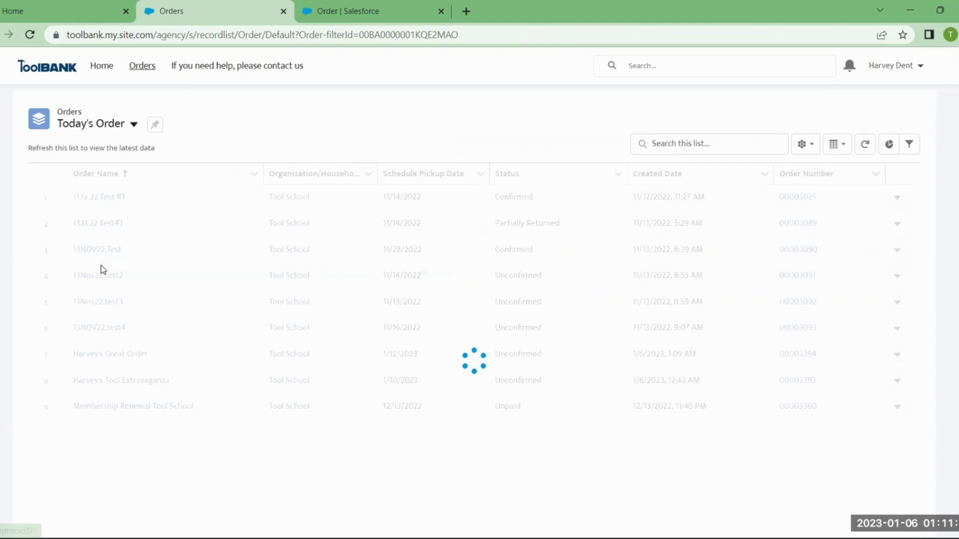
click(134, 125)
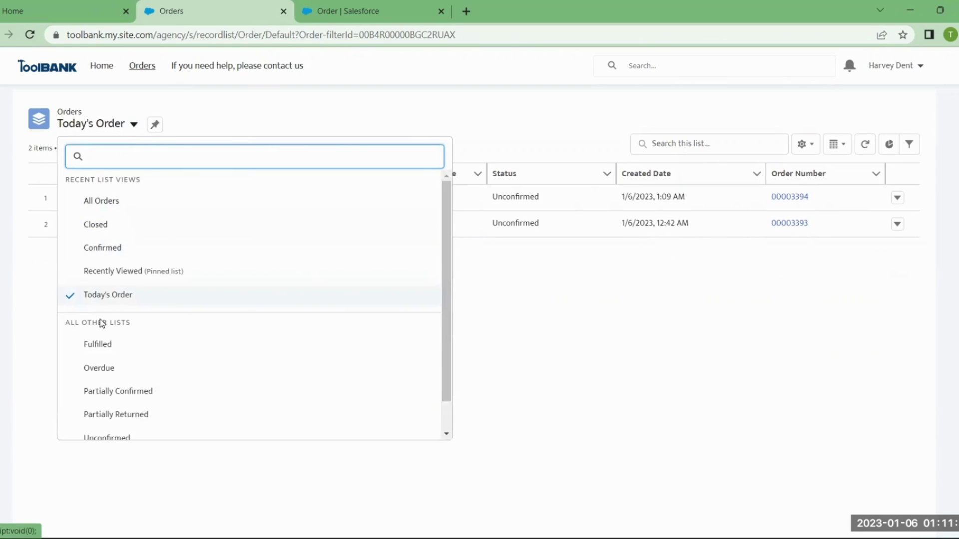
scroll(97, 376, down, 2)
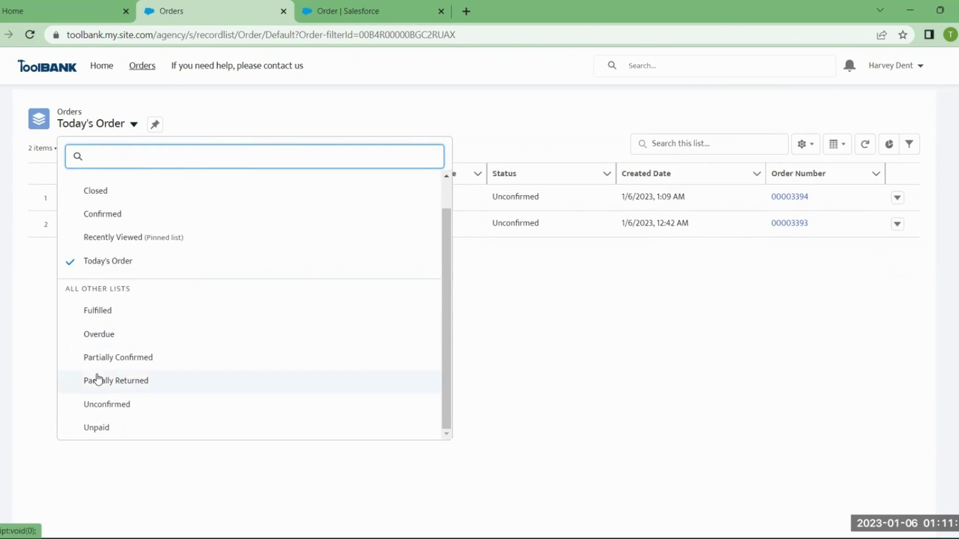
scroll(98, 379, up, 2)
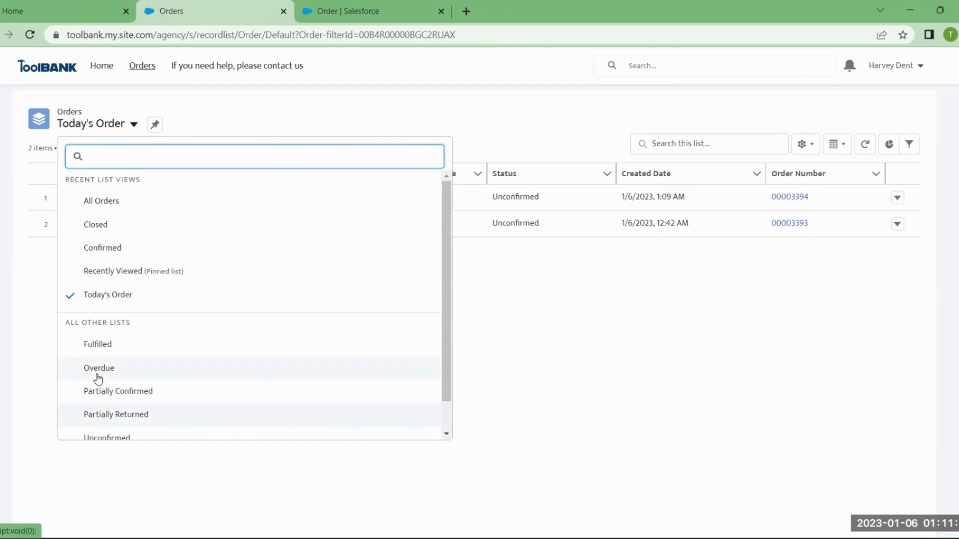
click(103, 249)
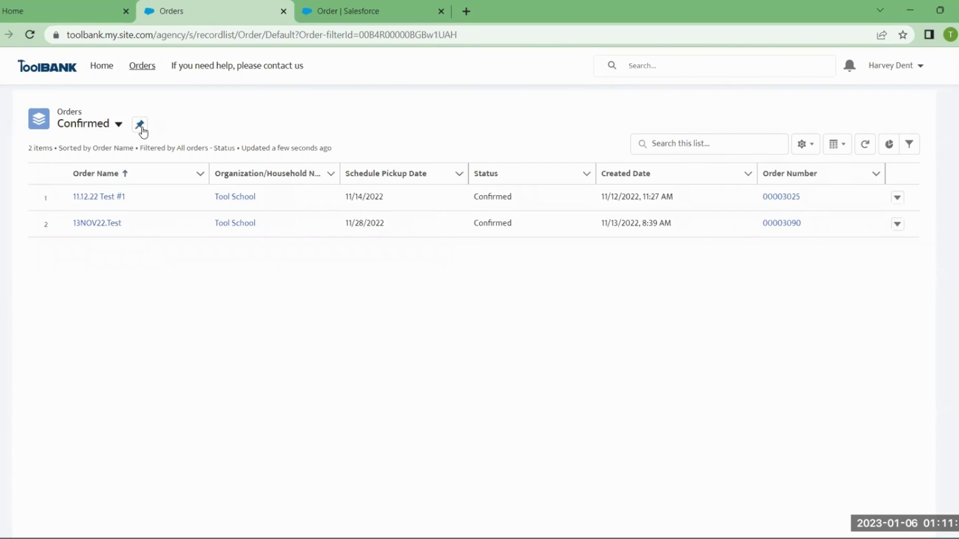
click(142, 128)
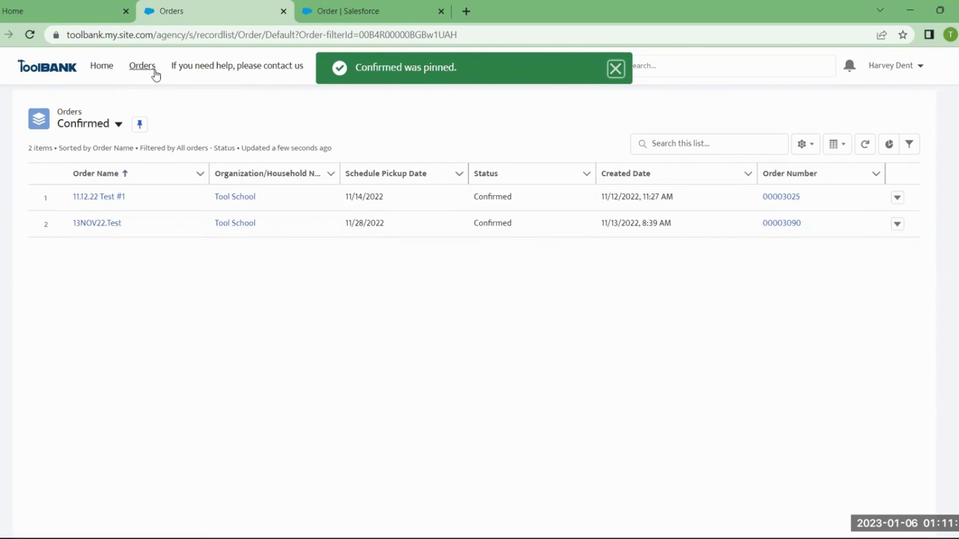
- Verify Confirmed loads by default when returning from Home to Orders
click(106, 69)
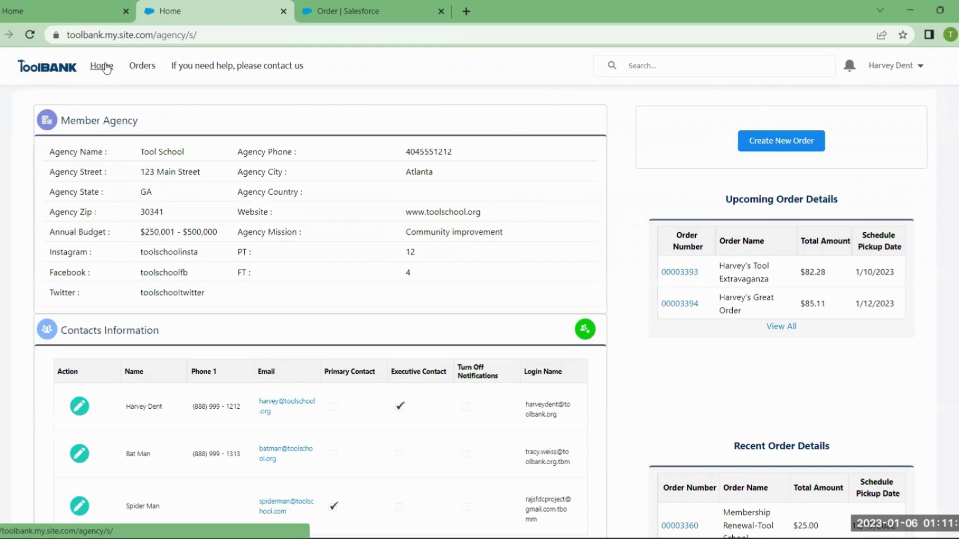
click(151, 70)
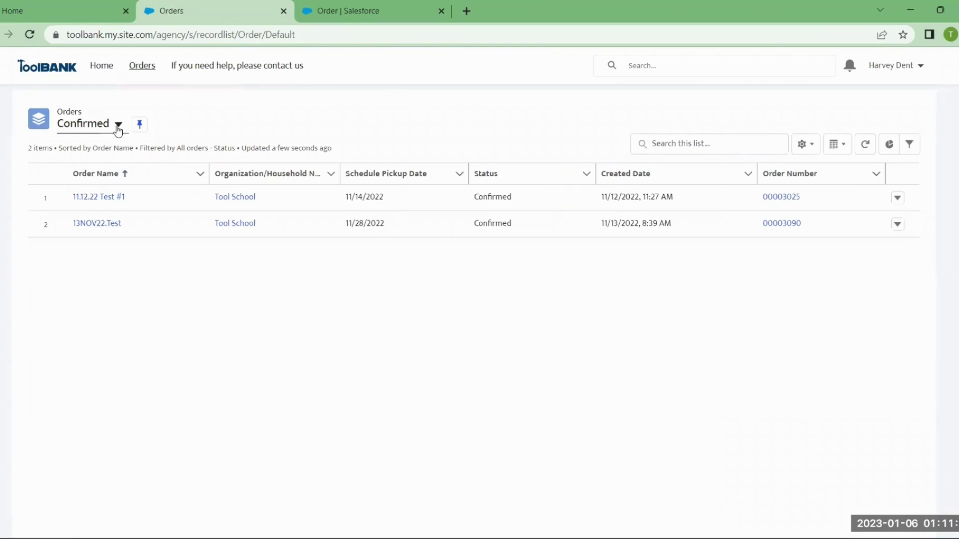
click(119, 125)
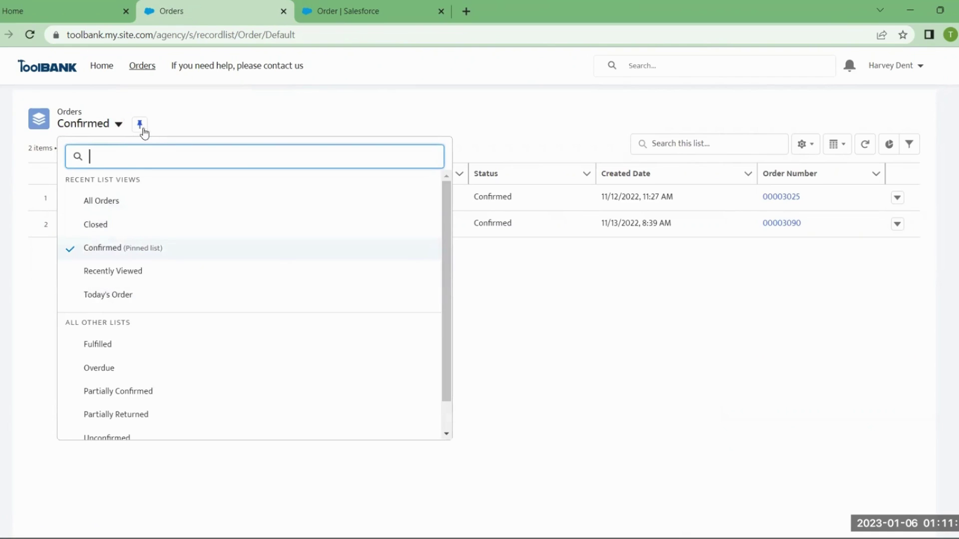
click(185, 104)
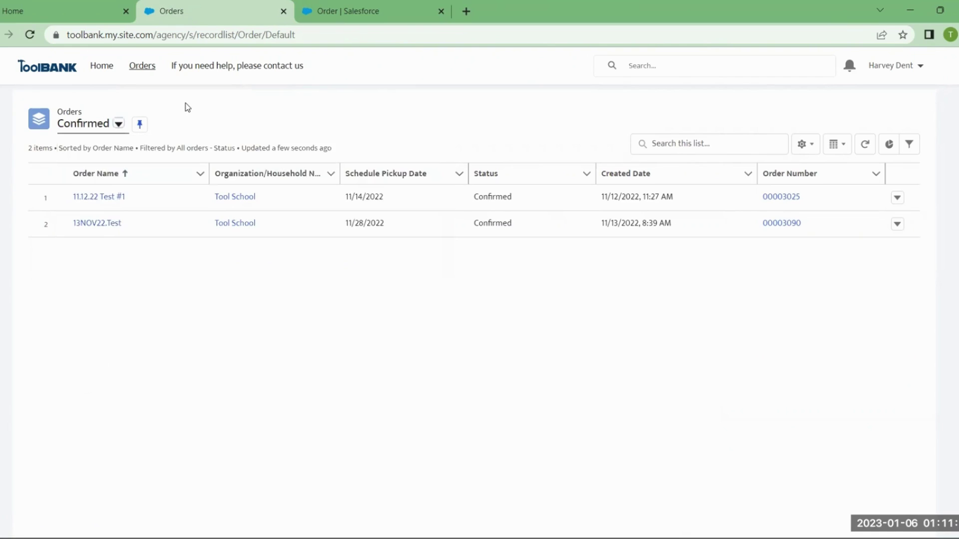
click(664, 63)
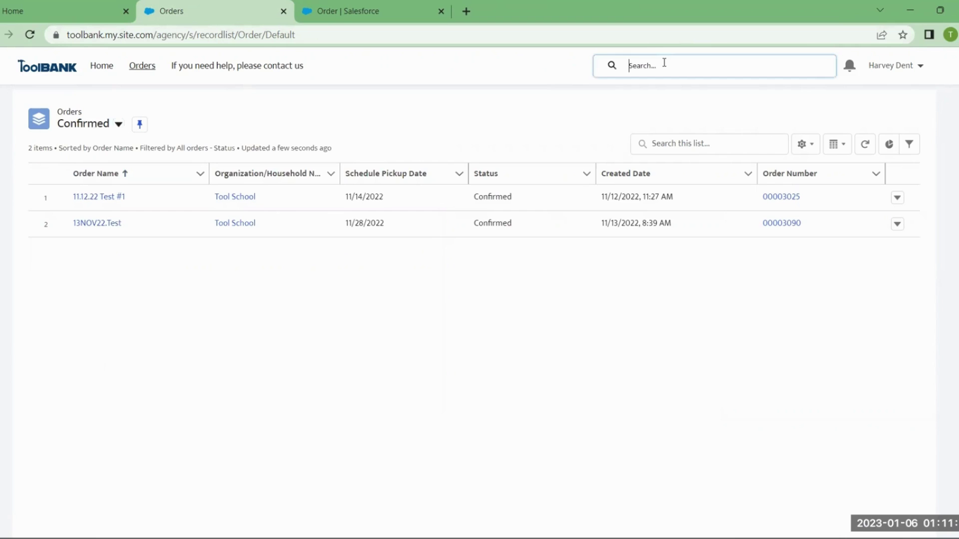
- Search the portal for 'tool' and scroll through the matching results
text(tool)
key(Return)
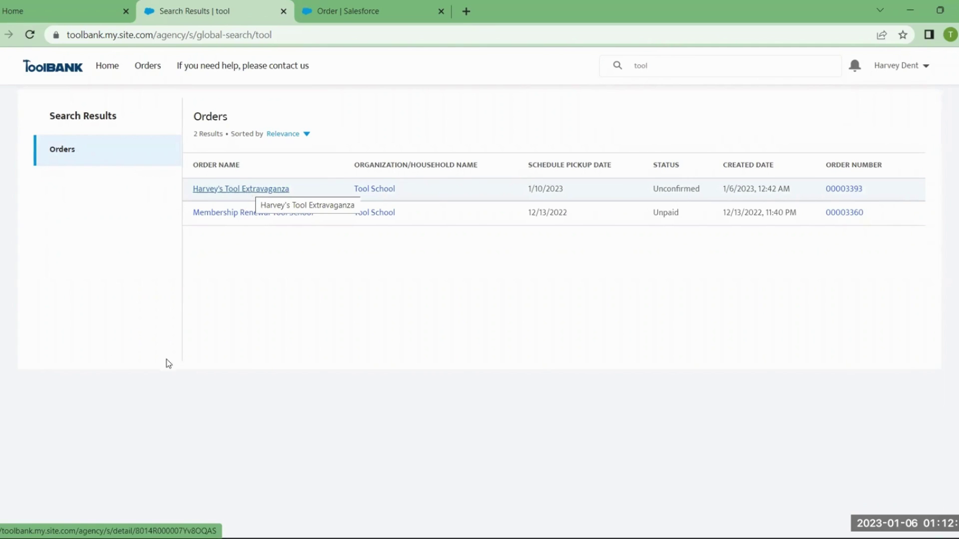
scroll(166, 355, down, 10)
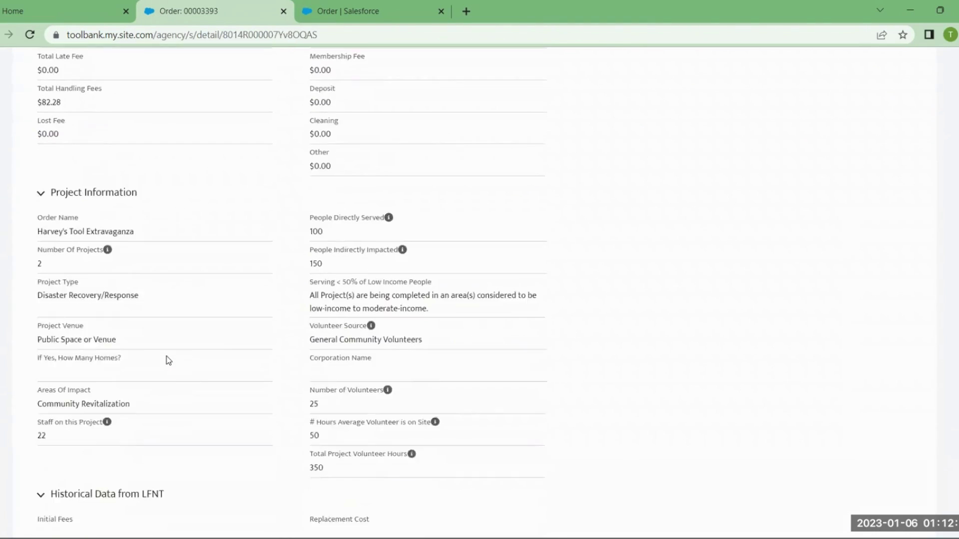
scroll(166, 355, down, 2)
scroll(167, 355, up, 11)
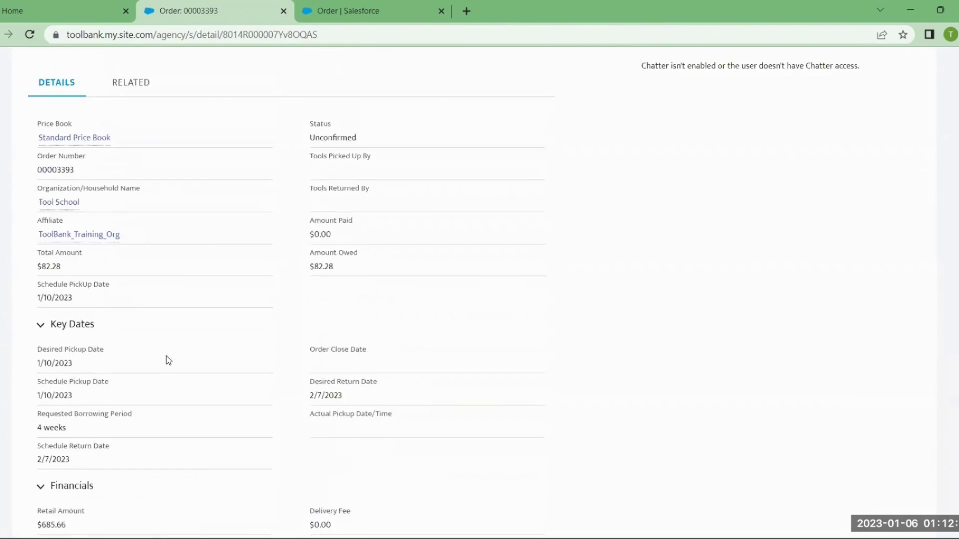
scroll(166, 355, up, 3)
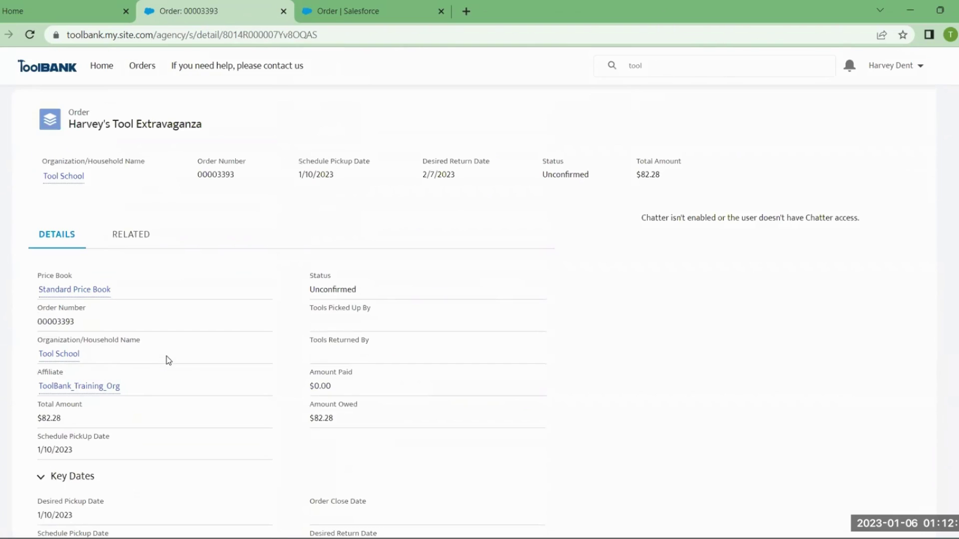
- Open the order's Related tab and view the full list of its five order tools
click(140, 236)
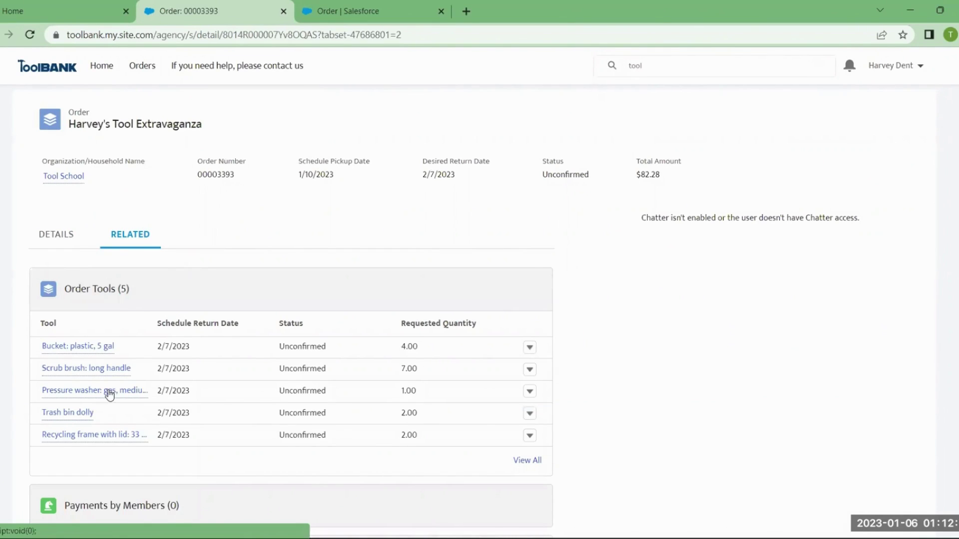
scroll(120, 274, down, 2)
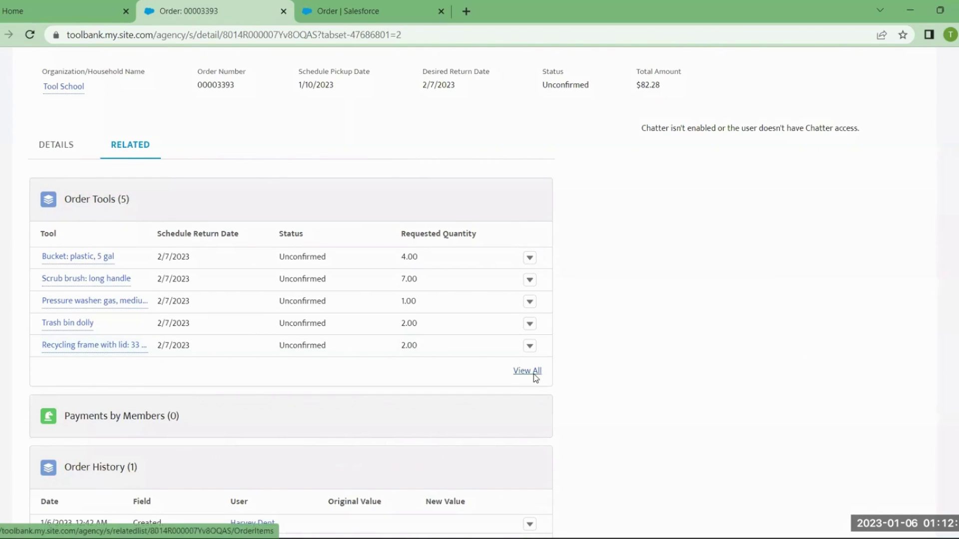
click(533, 375)
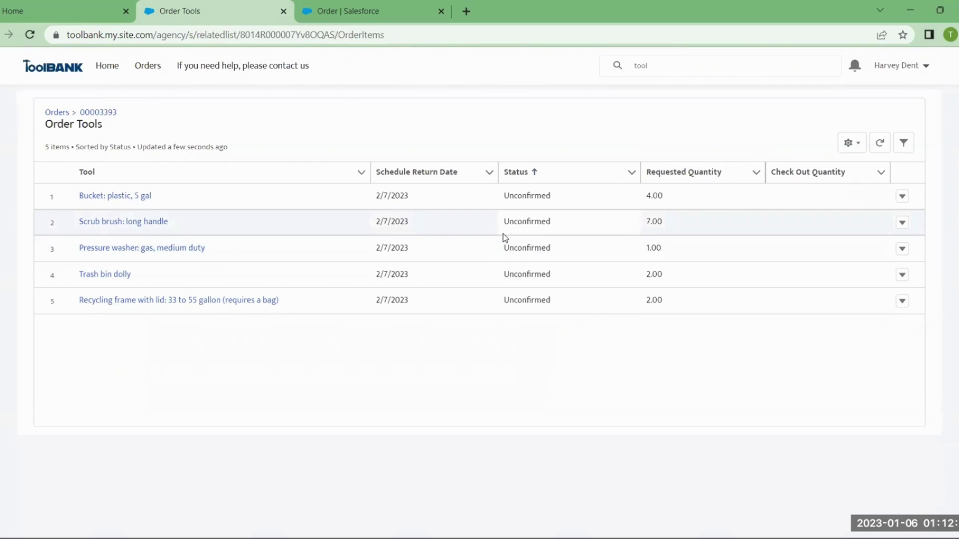
- Return to the order and review its related payments and order history
click(108, 114)
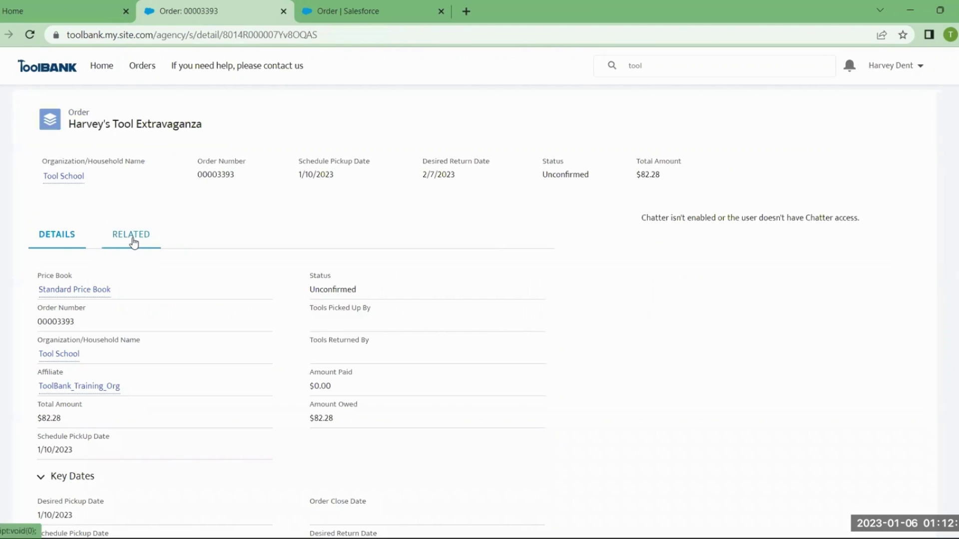
click(134, 242)
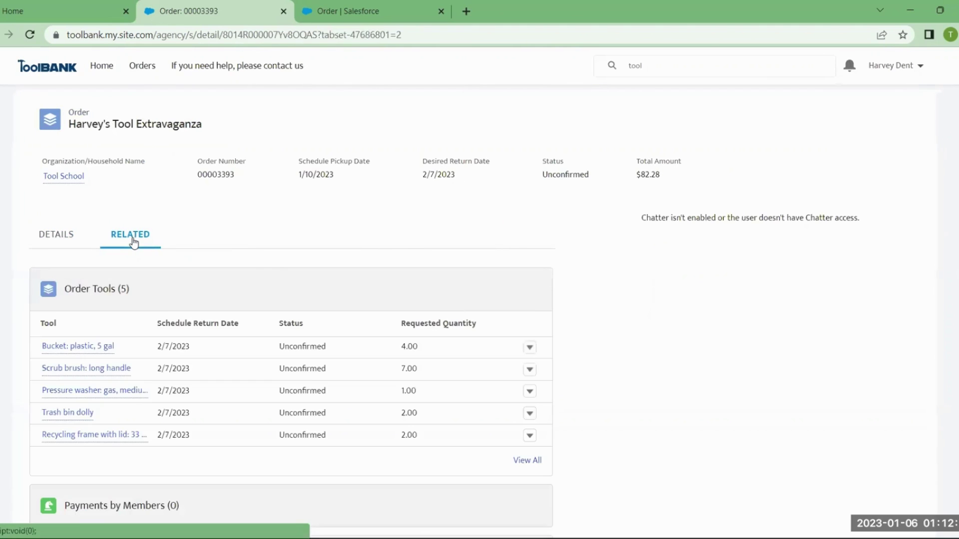
scroll(134, 244, down, 3)
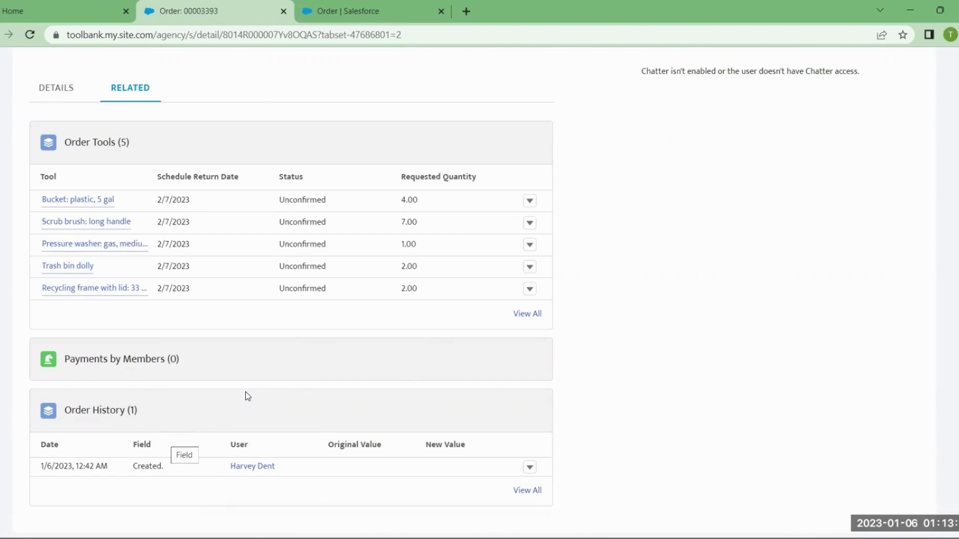
scroll(249, 396, up, 3)
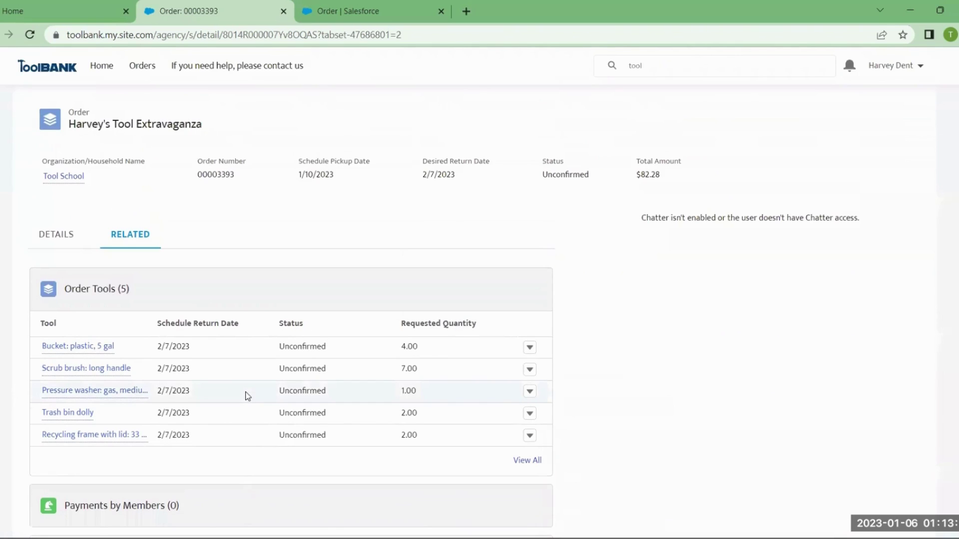